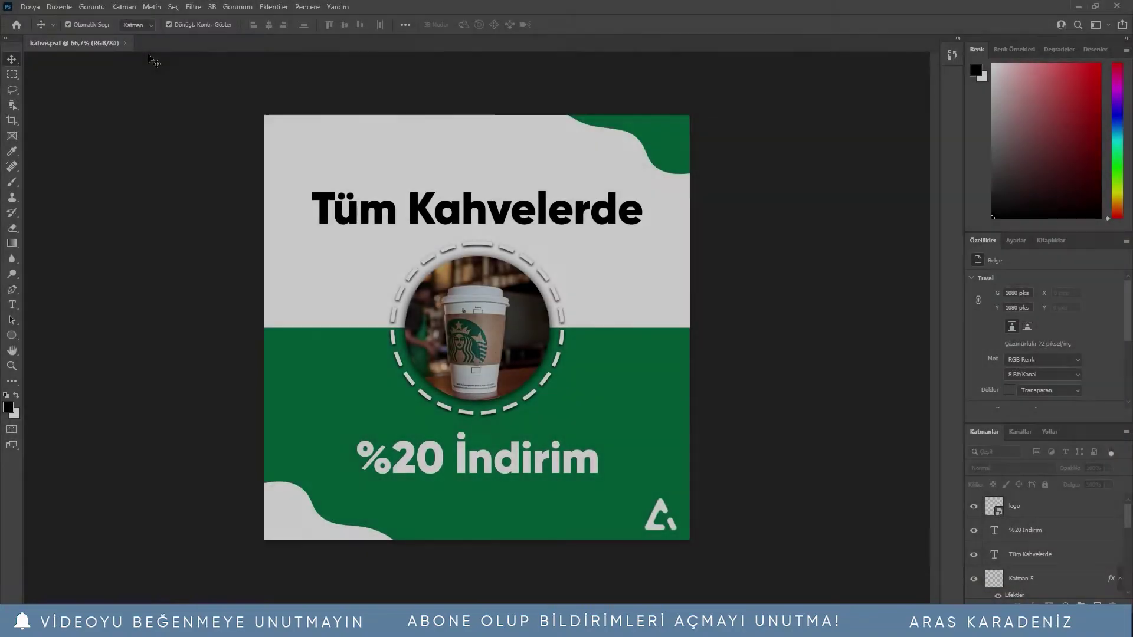
Create a blank 1080 × 1080 px document (Başlıksız-1) from the Özel preset, alongside kahve.psd
left_click(30, 6)
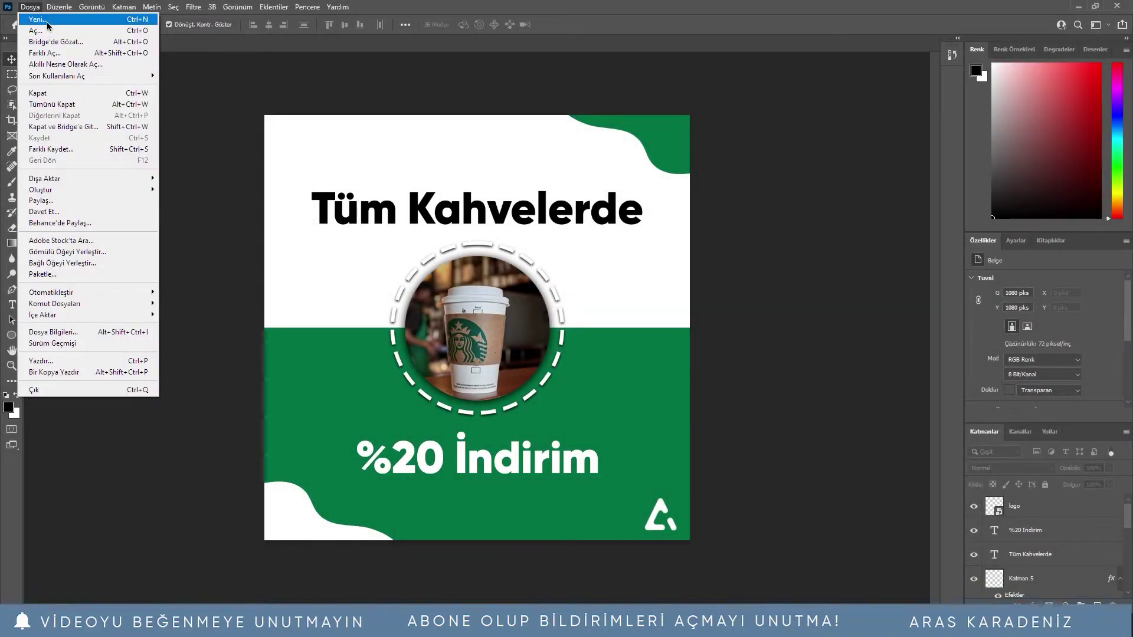
left_click(36, 16)
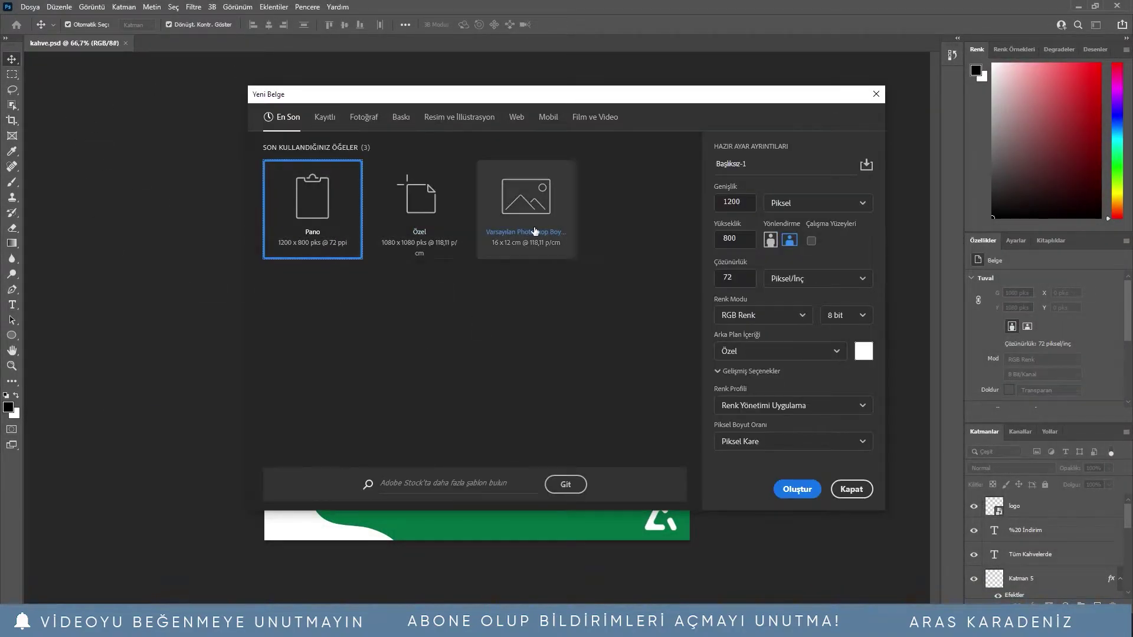
left_click(419, 207)
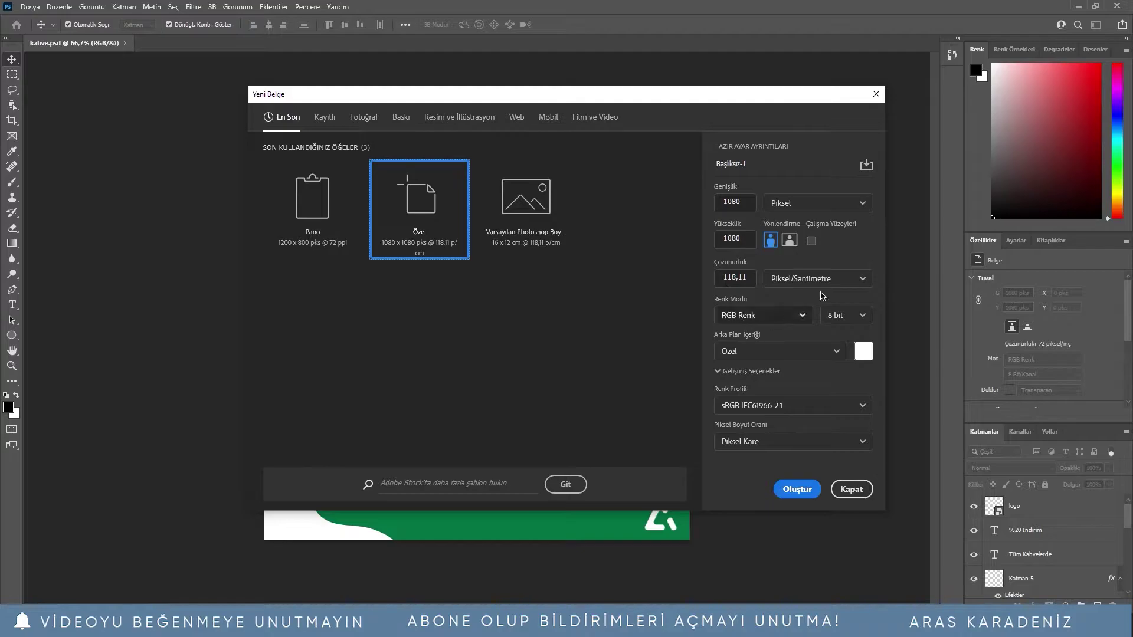
left_click(798, 498)
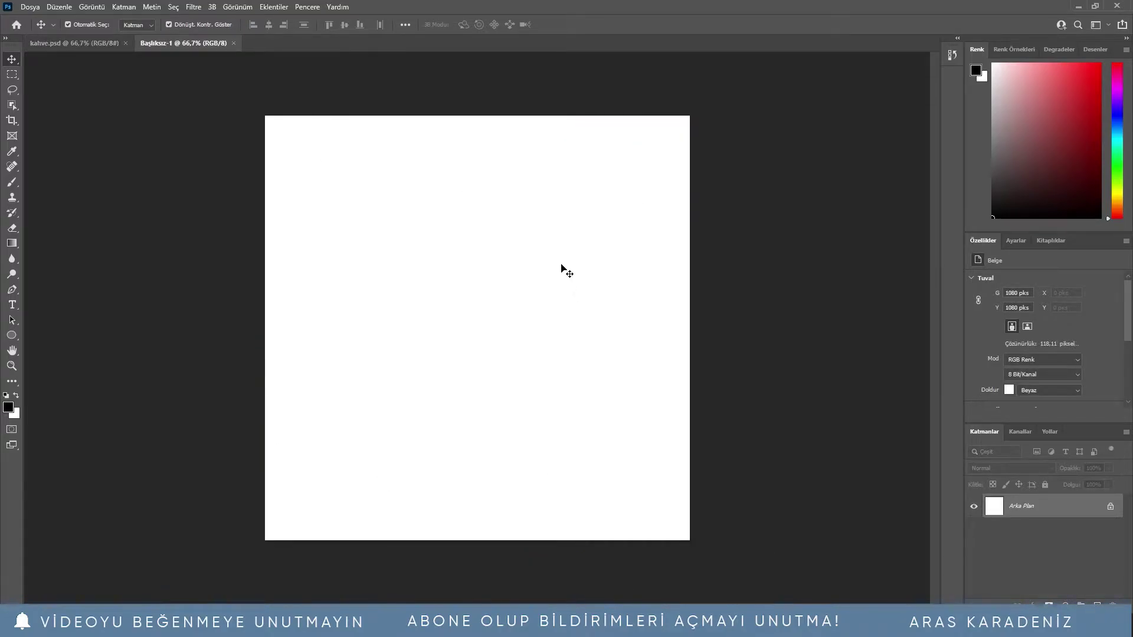
left_click(106, 44)
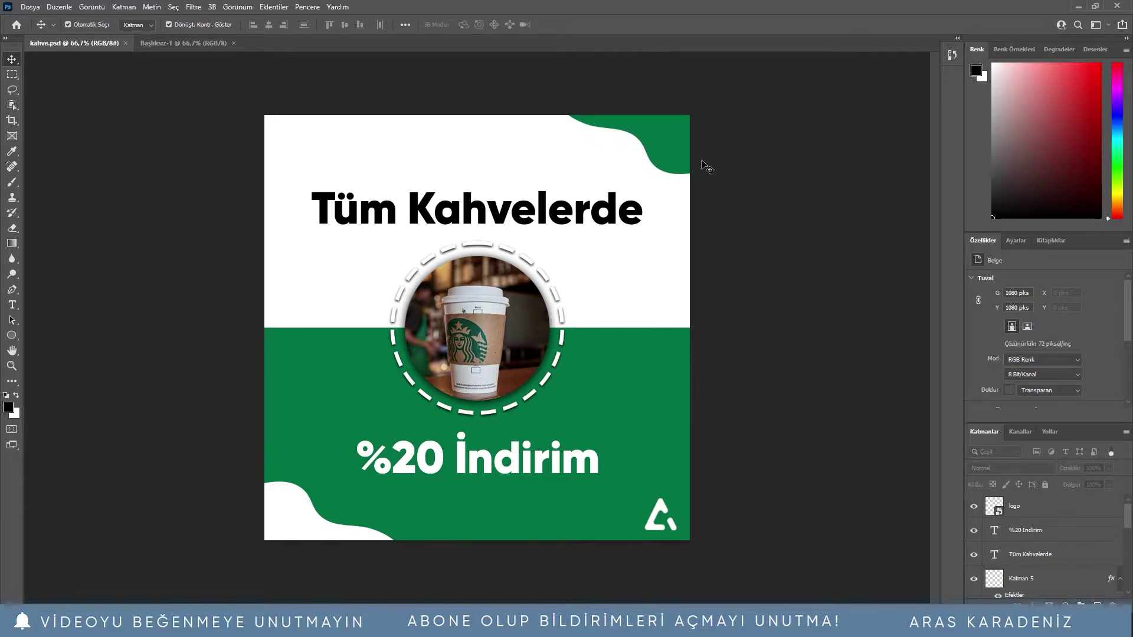
key("ctrl+Tab")
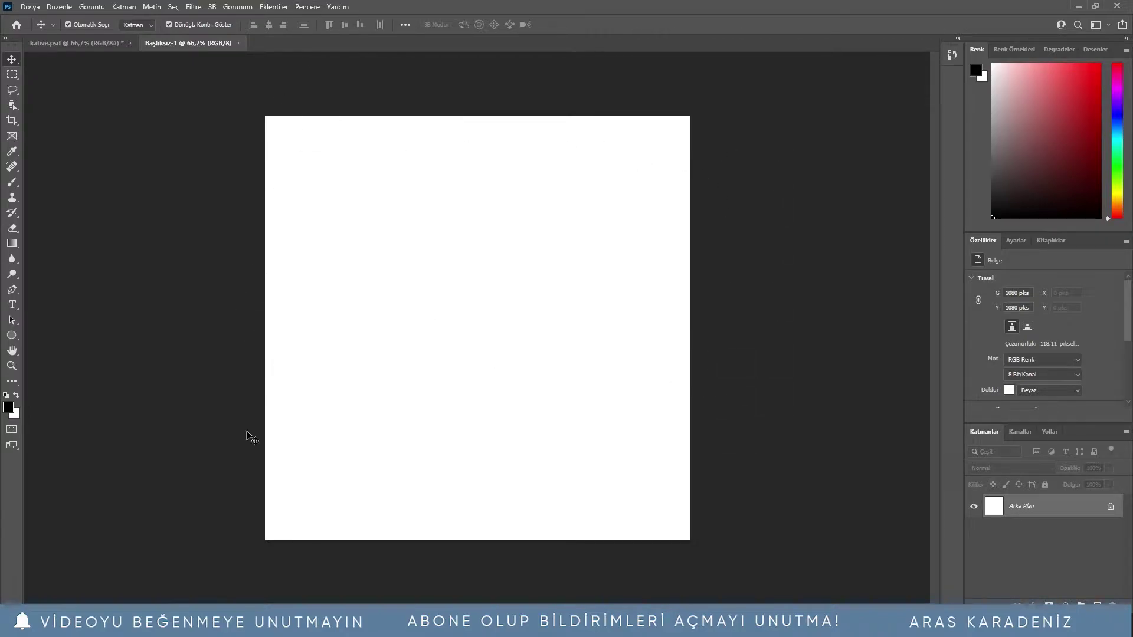
Draw a rectangle with no outline and a green 017143 fill
right_click(12, 335)
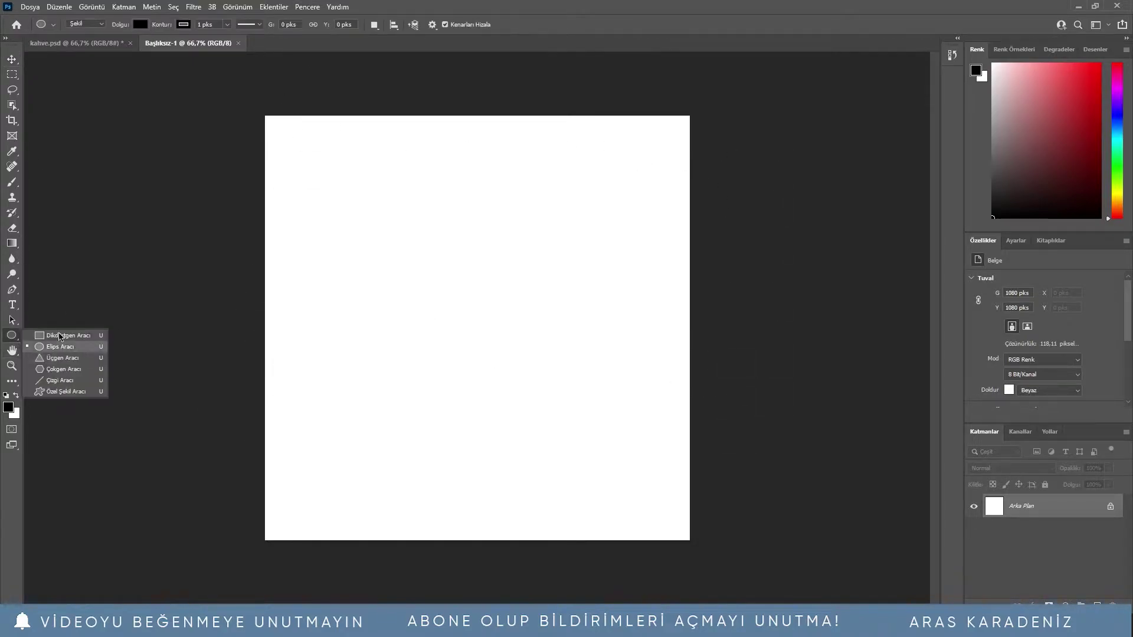
left_click(61, 343)
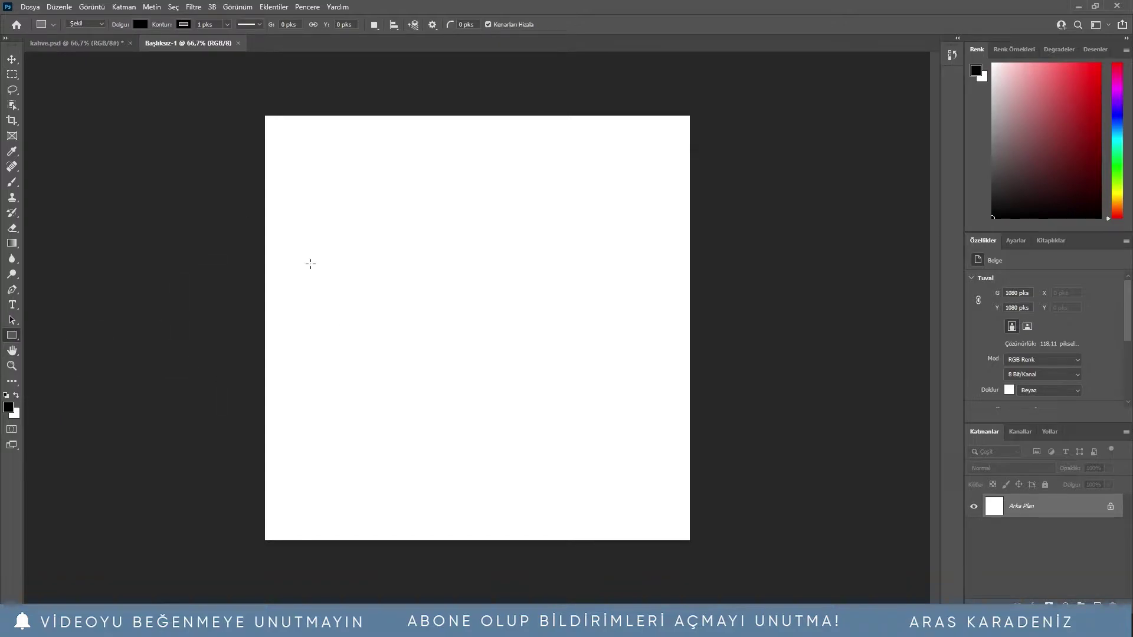
left_click_drag(302, 250, 656, 450)
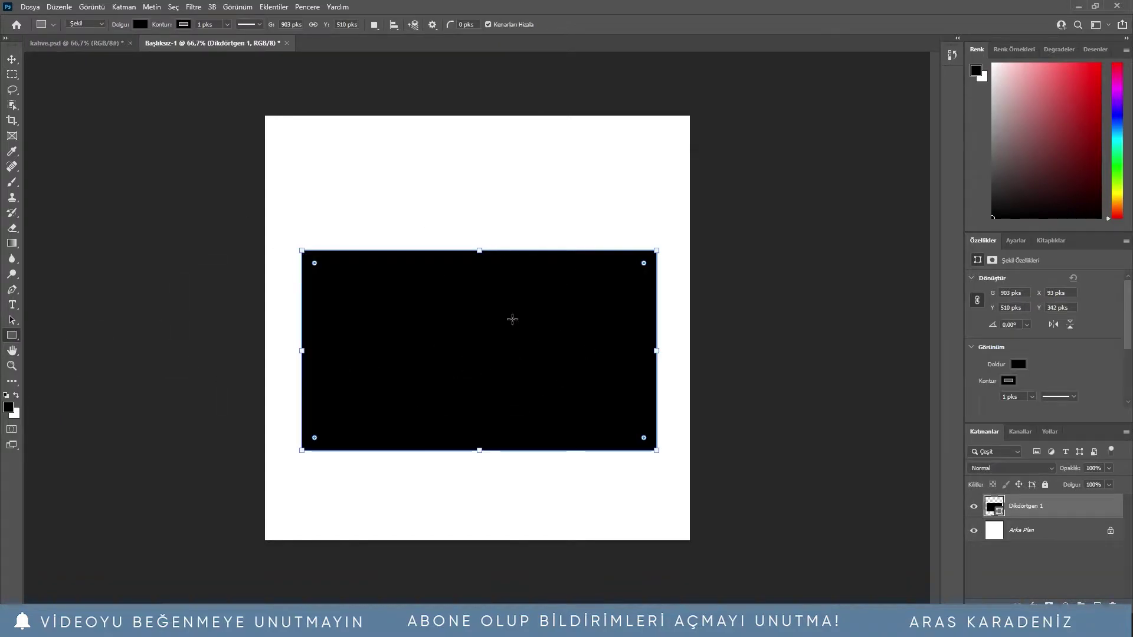
left_click(183, 25)
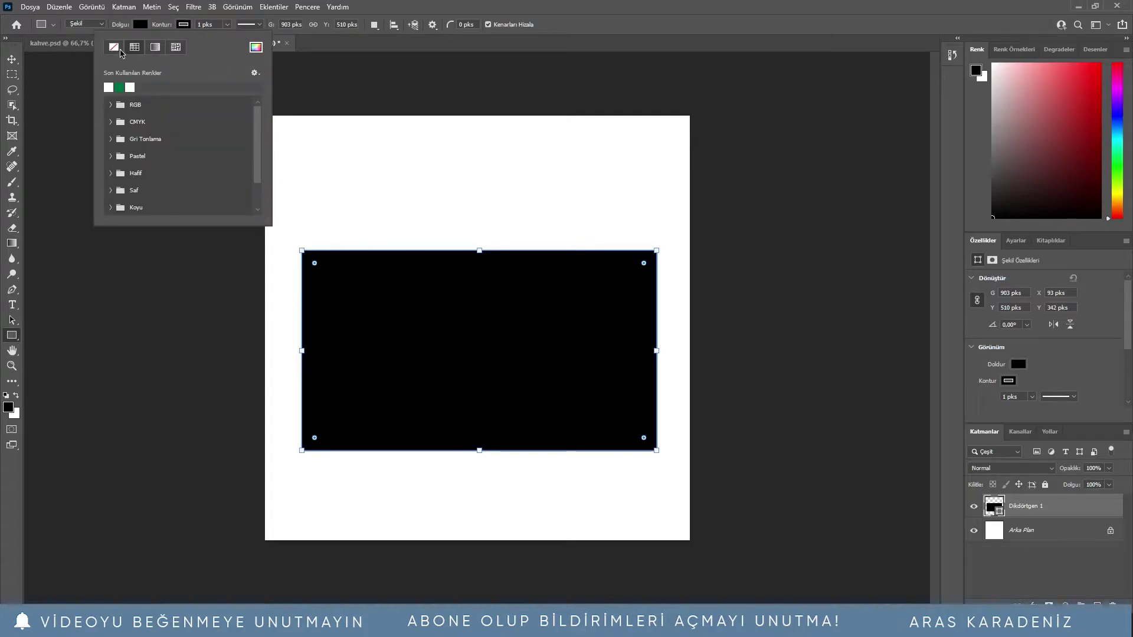
left_click(114, 46)
left_click(144, 27)
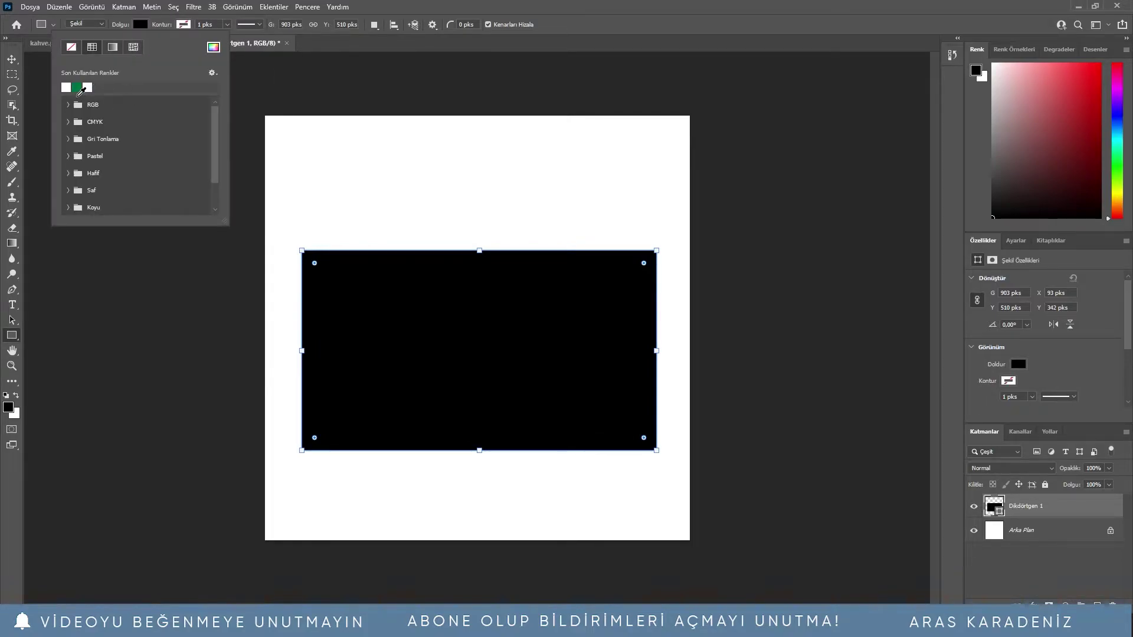
left_click(78, 88)
left_click(213, 47)
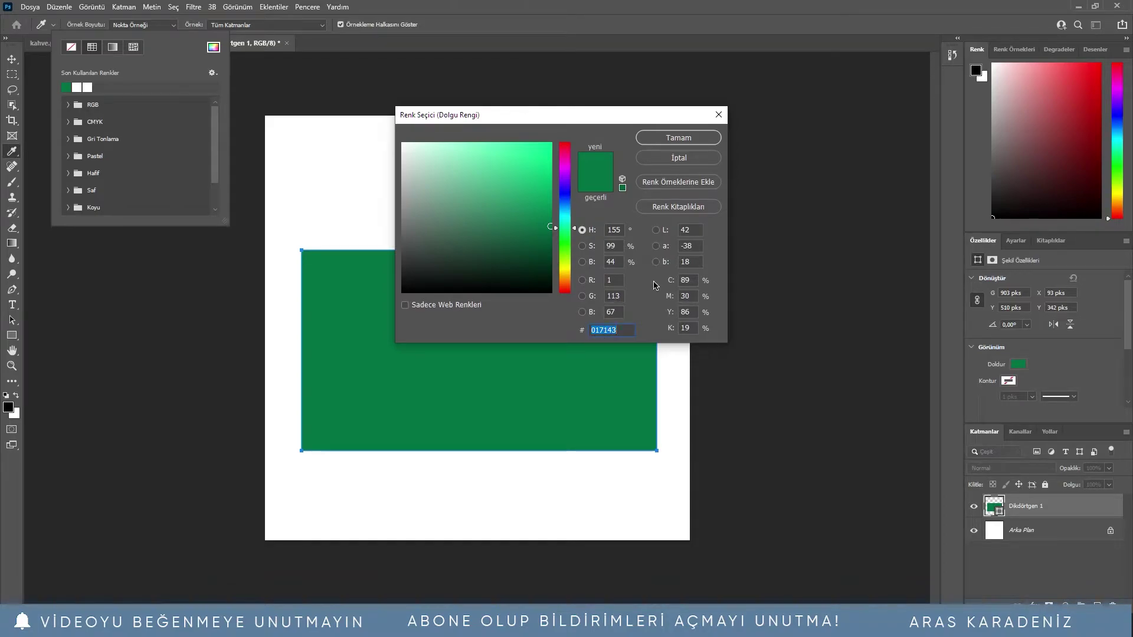
left_click(679, 138)
Move the green rectangle down and stretch it across the full canvas width's lower half
key("v")
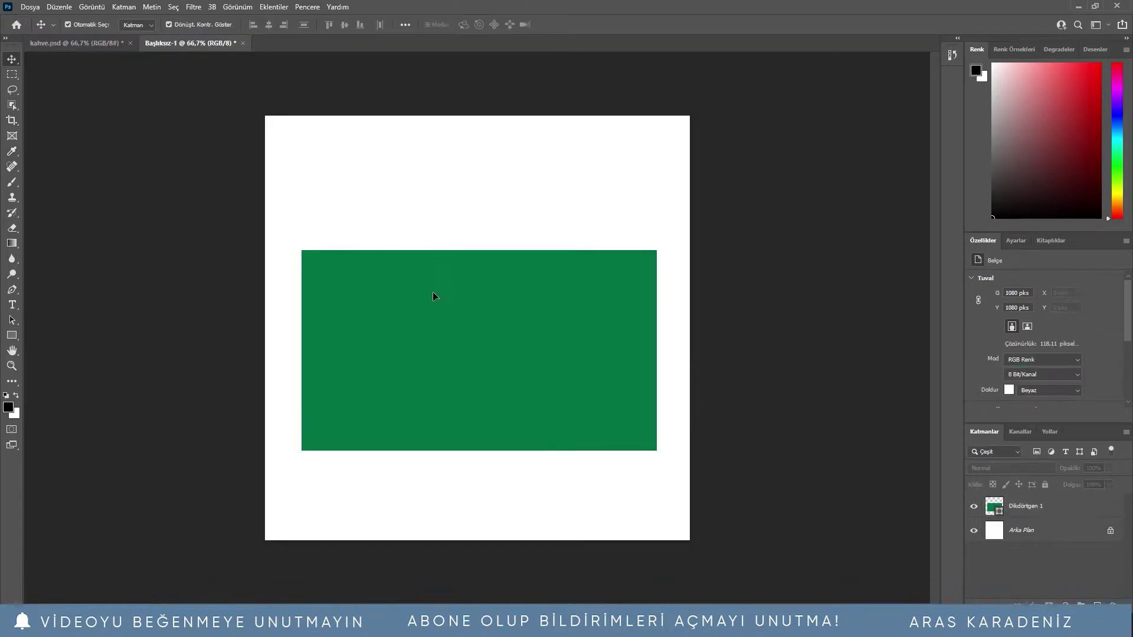
left_click_drag(433, 292, 398, 375)
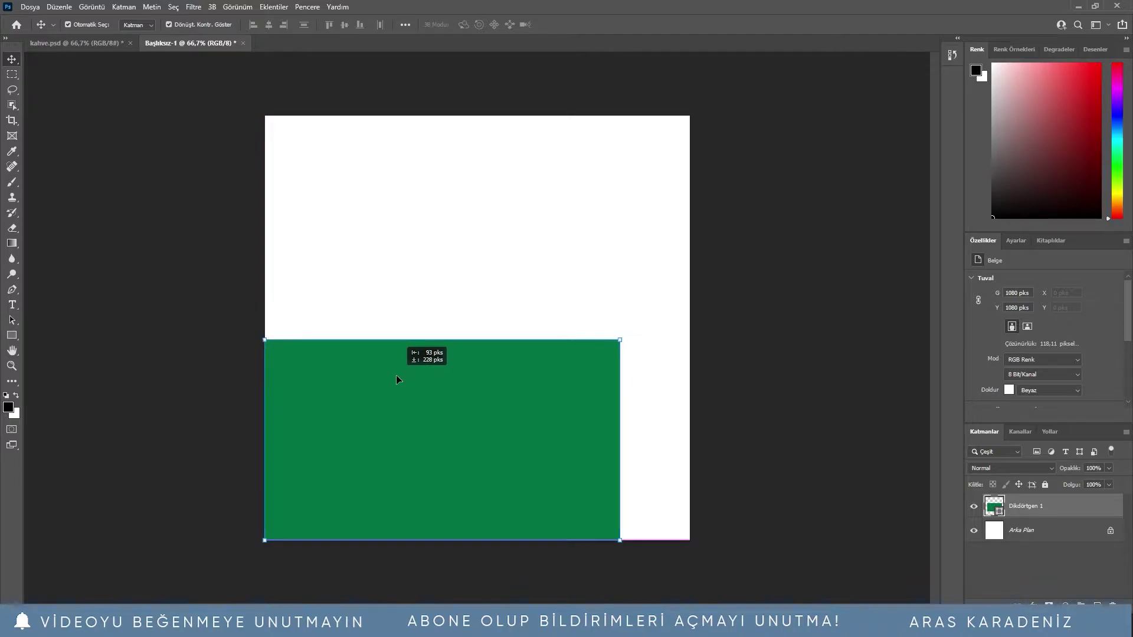
key("ctrl+t")
mouse_move(492, 352)
left_mouse_down()
mouse_move(492, 308)
mouse_move(494, 346)
left_mouse_up()
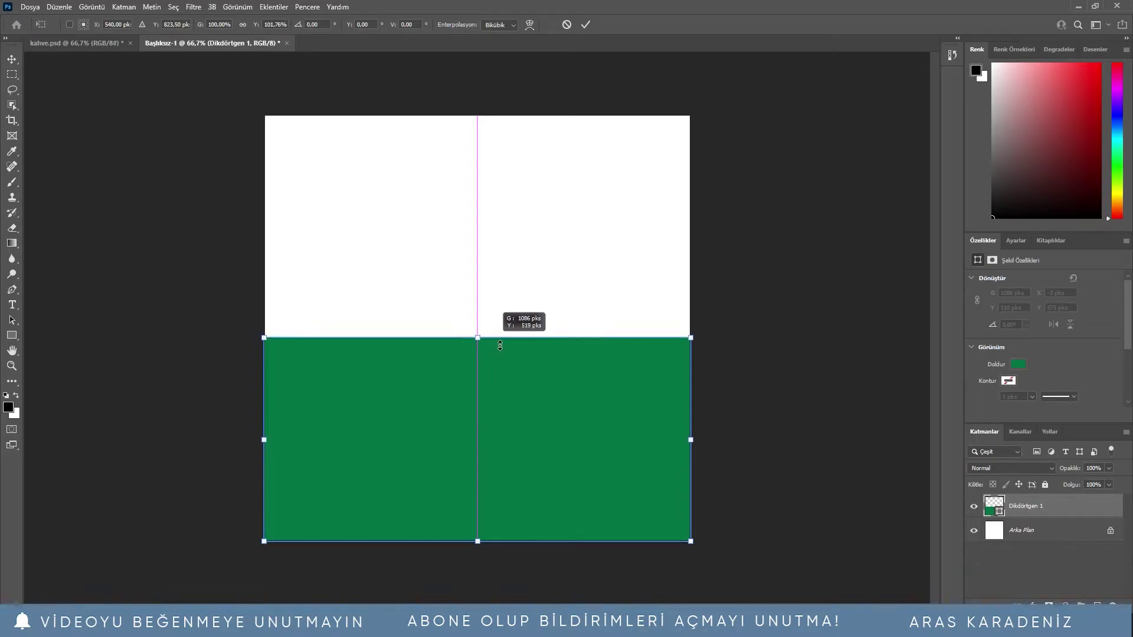
mouse_move(494, 346)
left_mouse_down()
mouse_move(507, 346)
mouse_move(496, 312)
mouse_move(504, 342)
mouse_move(492, 325)
mouse_move(489, 337)
left_mouse_up()
Commit the rectangle resize and browse the 'starbucks coffee' Google image results
left_click(585, 24)
left_click(281, 160)
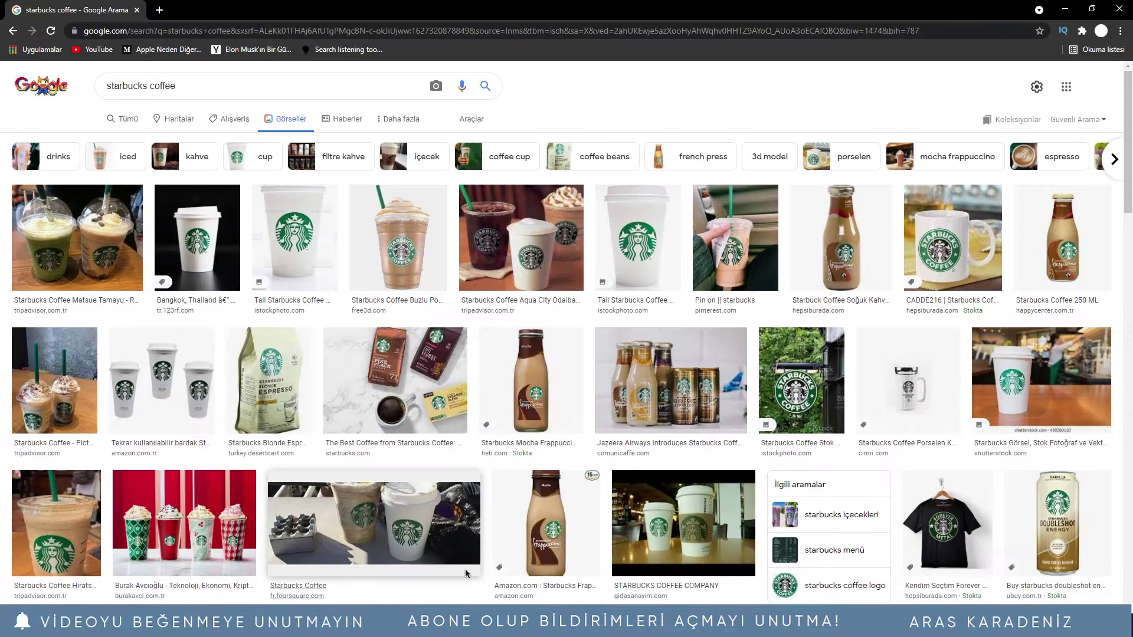
left_click_drag(176, 86, 113, 93)
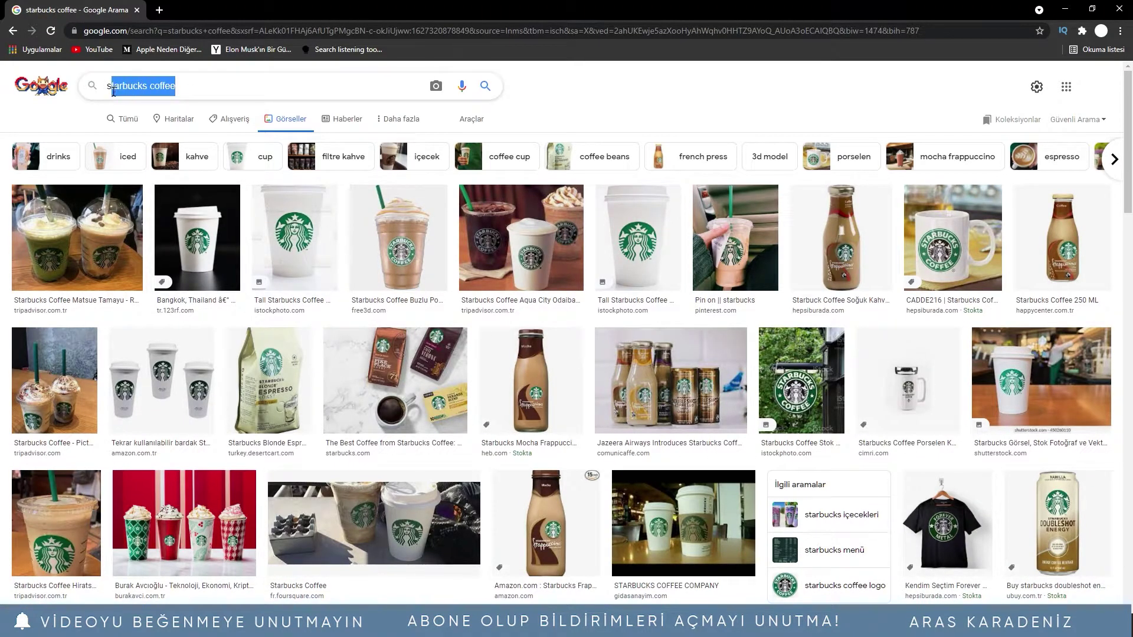
scroll(199, 329, "down", 1)
scroll(199, 328, "down", 2)
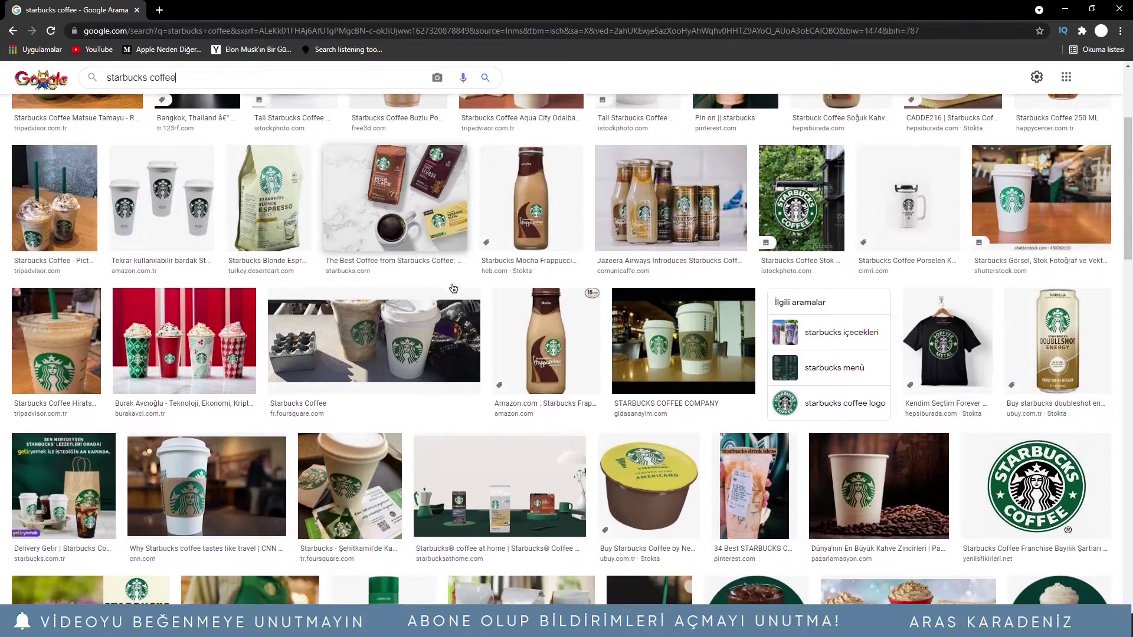
scroll(200, 329, "down", 1)
scroll(199, 329, "down", 3)
scroll(199, 310, "down", 4)
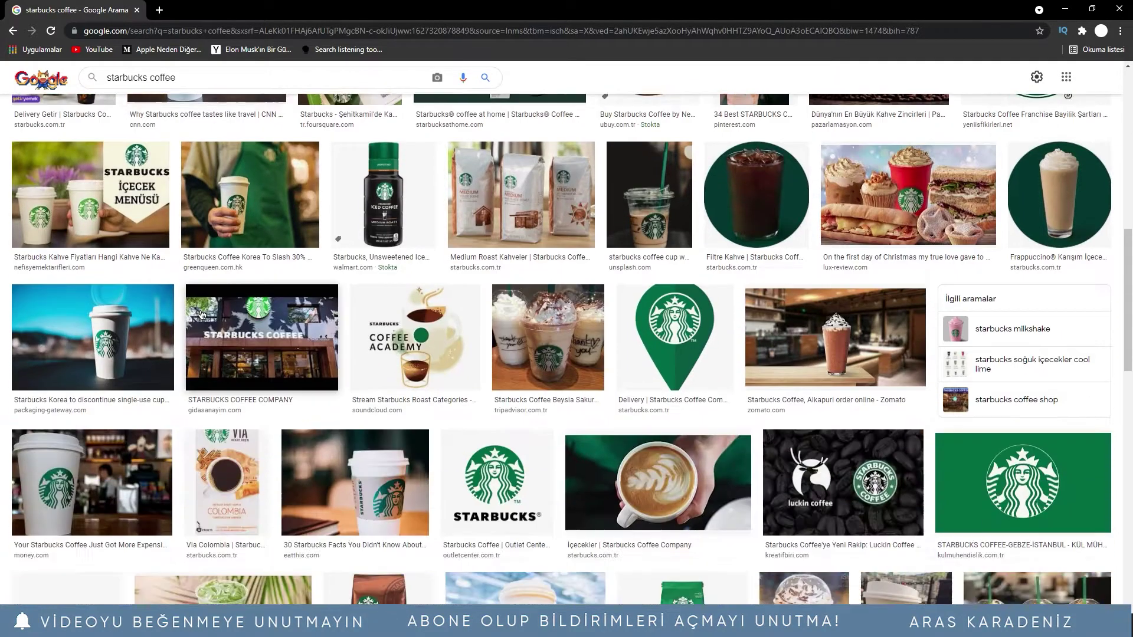
Copy the Starbucks cup-on-café-table photo and paste it into the Photoshop document
left_click(906, 570)
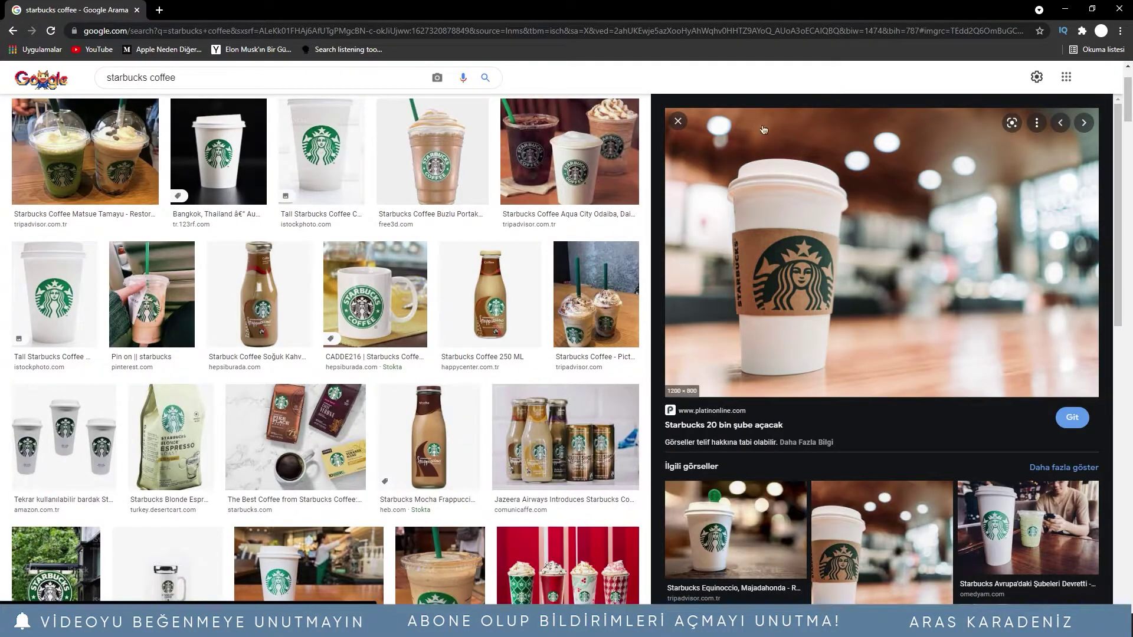
right_click(872, 295)
left_click(908, 459)
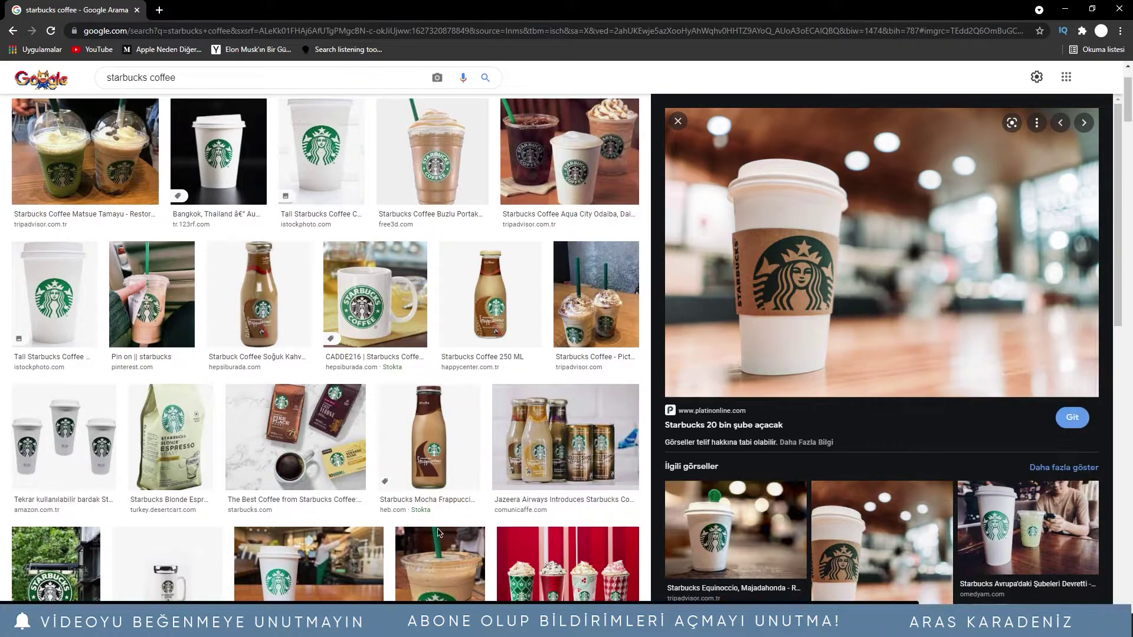
key("ctrl+v")
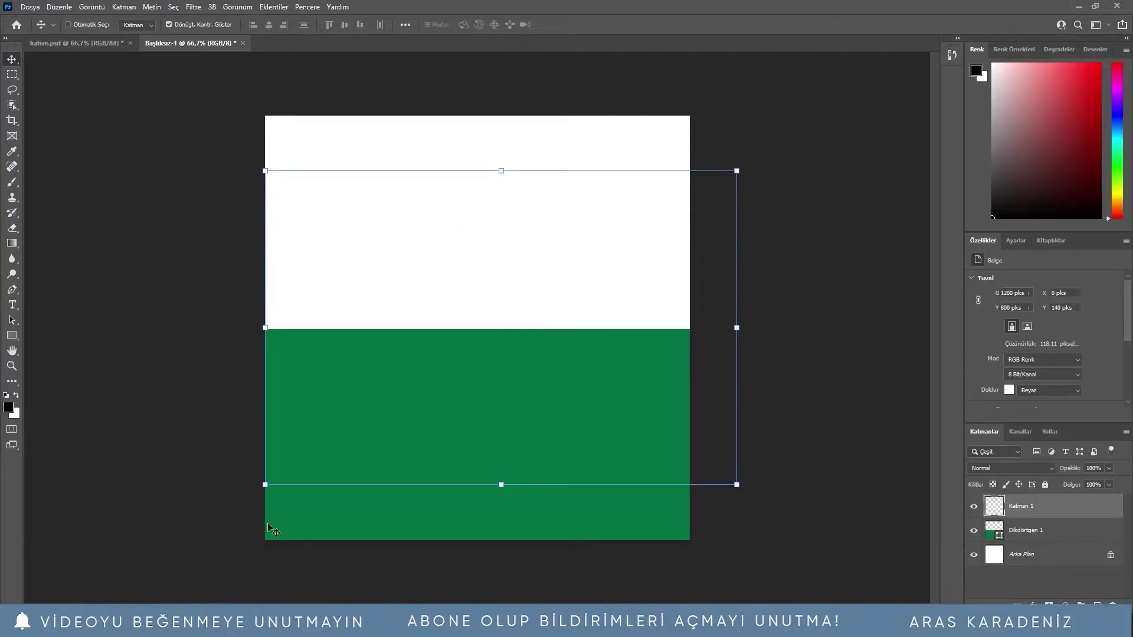
Hide the pasted Starbucks photo layer (Katman 1)
left_click(180, 283)
left_click(392, 253)
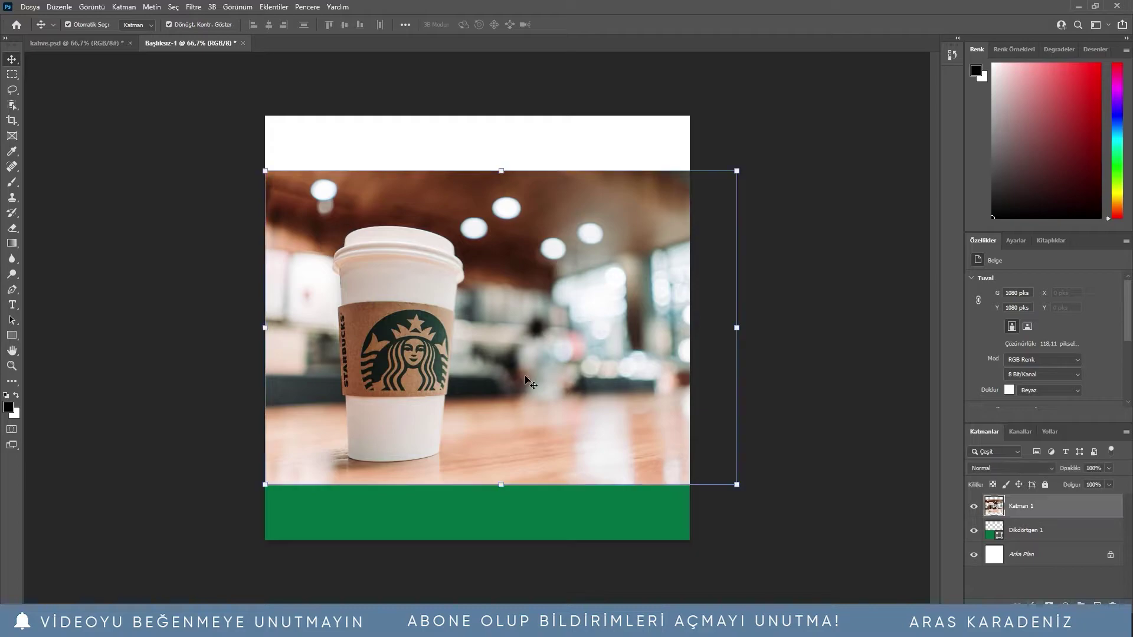
left_click(974, 506)
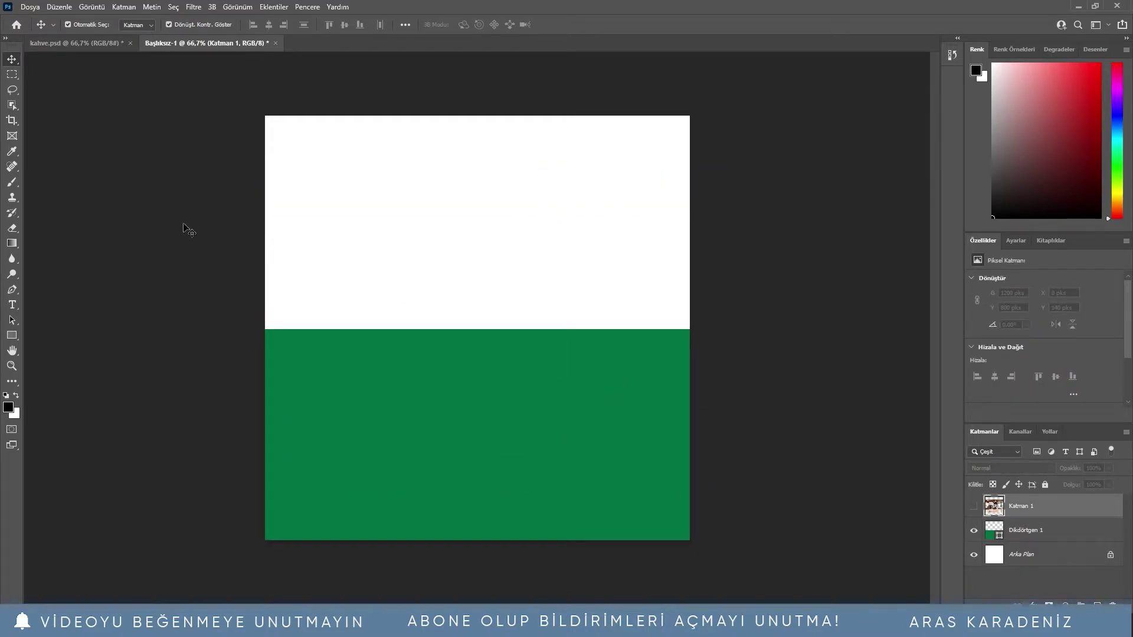
Draw a 425 × 425 px circle and centre it across the white/green boundary
left_click(12, 335)
left_click(86, 351)
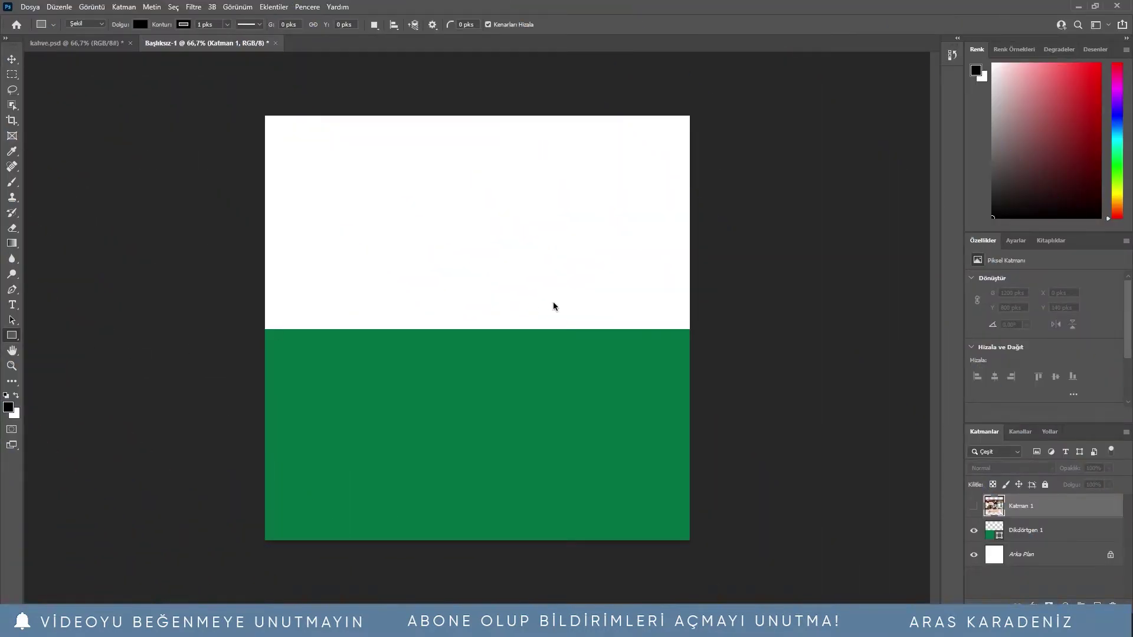
left_click_drag(400, 257, 718, 453)
key("v")
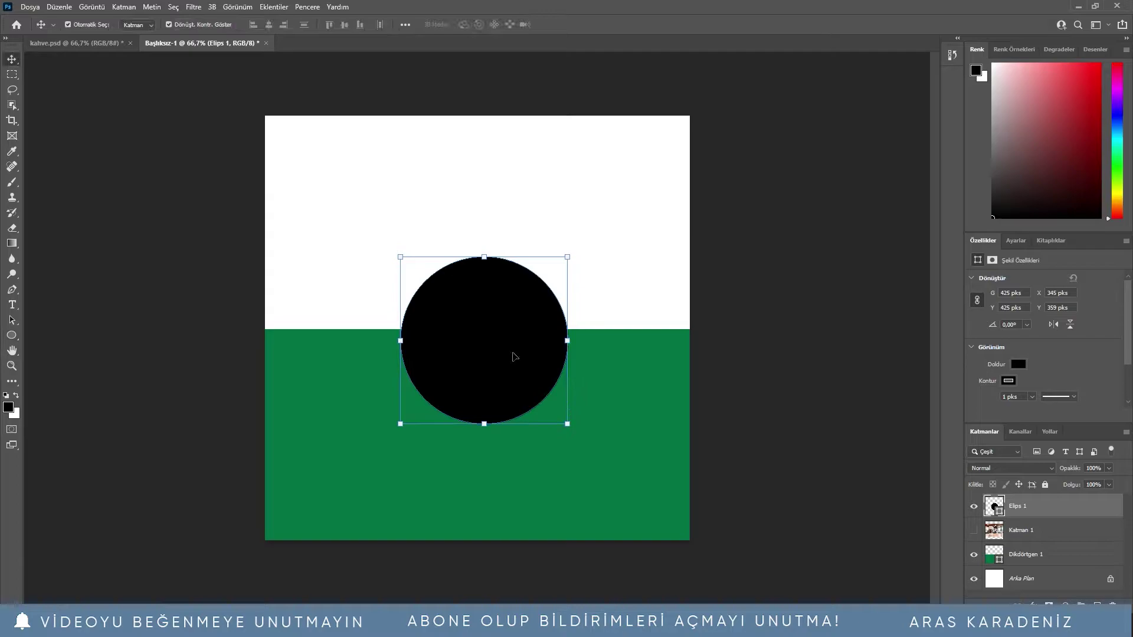
left_click_drag(514, 357, 506, 345)
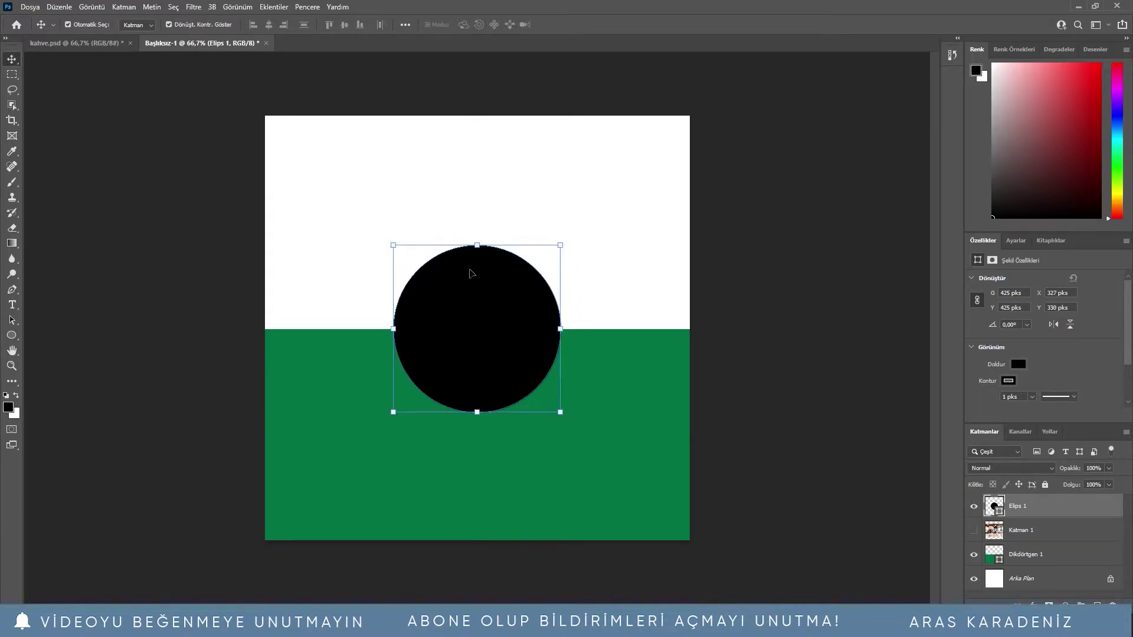
key("u")
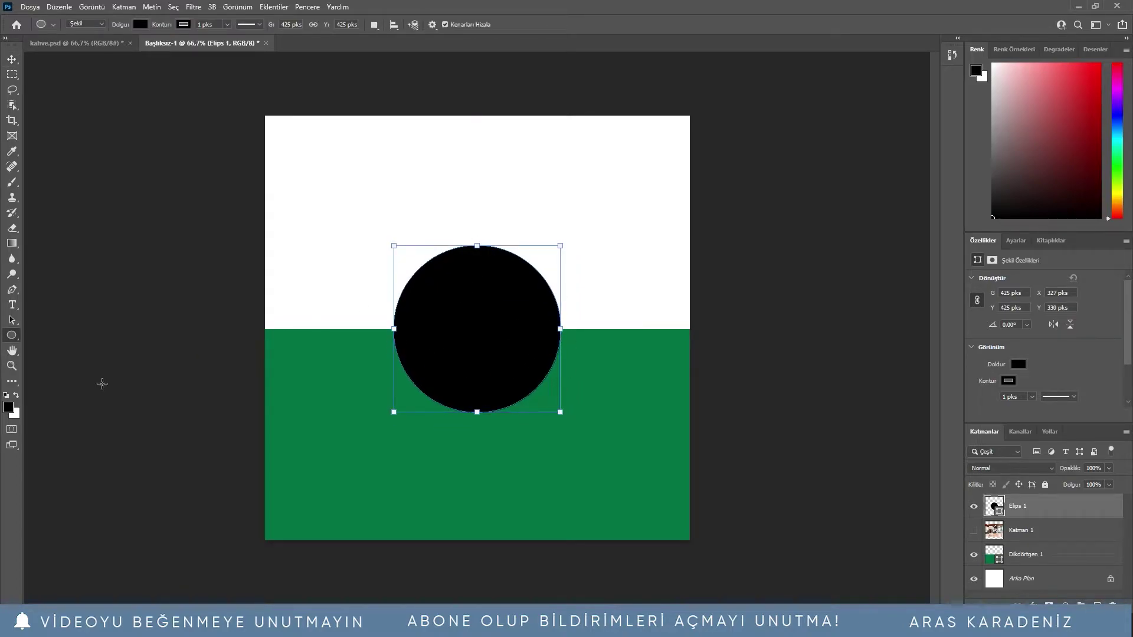
left_click(184, 25)
Remove the circle's fill, give it a white outline, and add a drop shadow
left_click(146, 26)
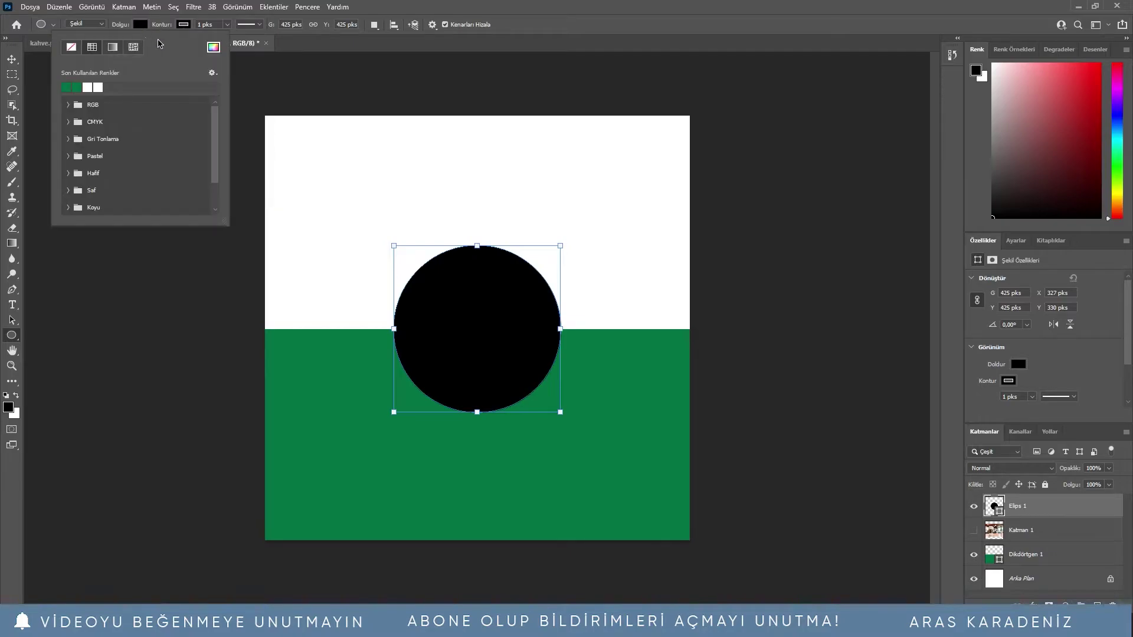
left_click(71, 48)
left_click(184, 25)
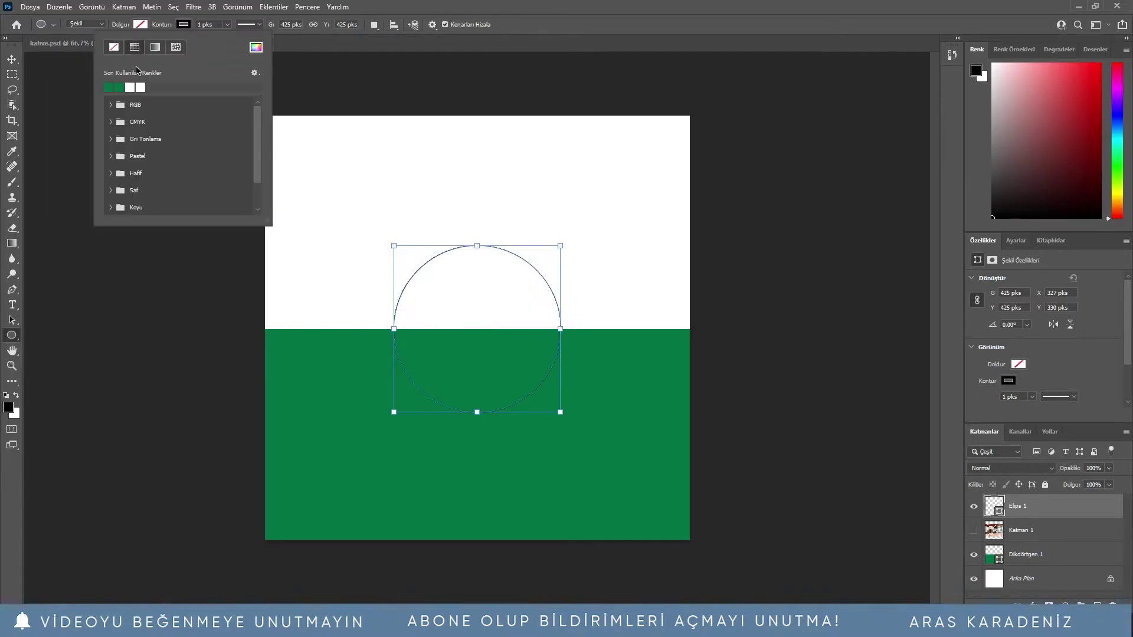
left_click(141, 90)
left_click(1122, 513)
double_click(1121, 513)
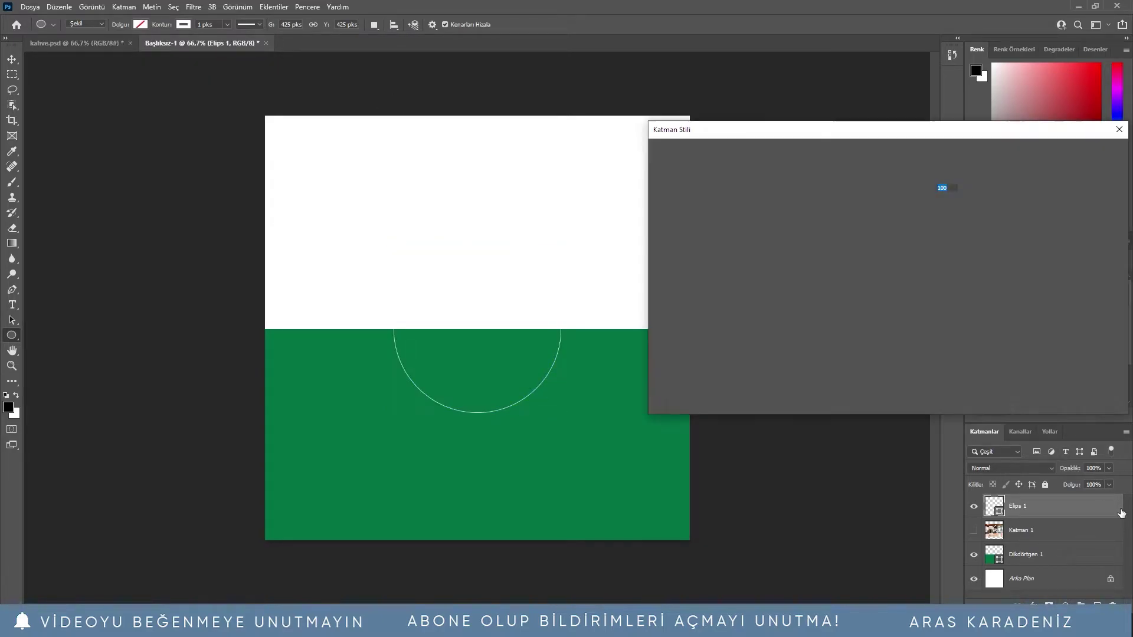
left_click(674, 353)
key("Return")
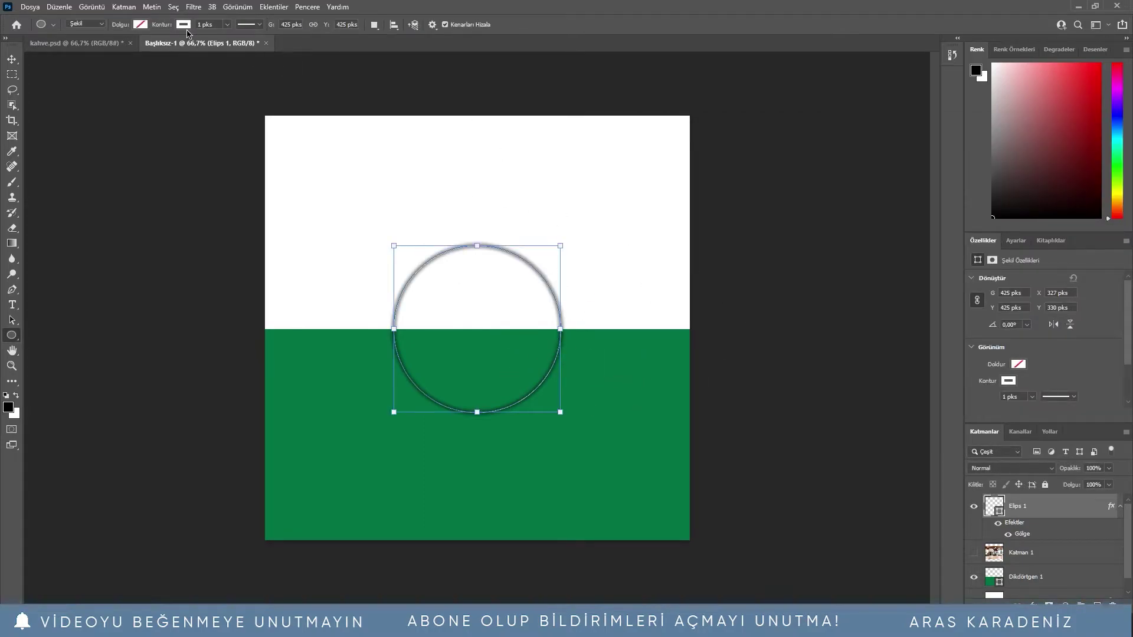
Make the ring's white outline dashed and thicken it to about 15.6 px
left_click(262, 27)
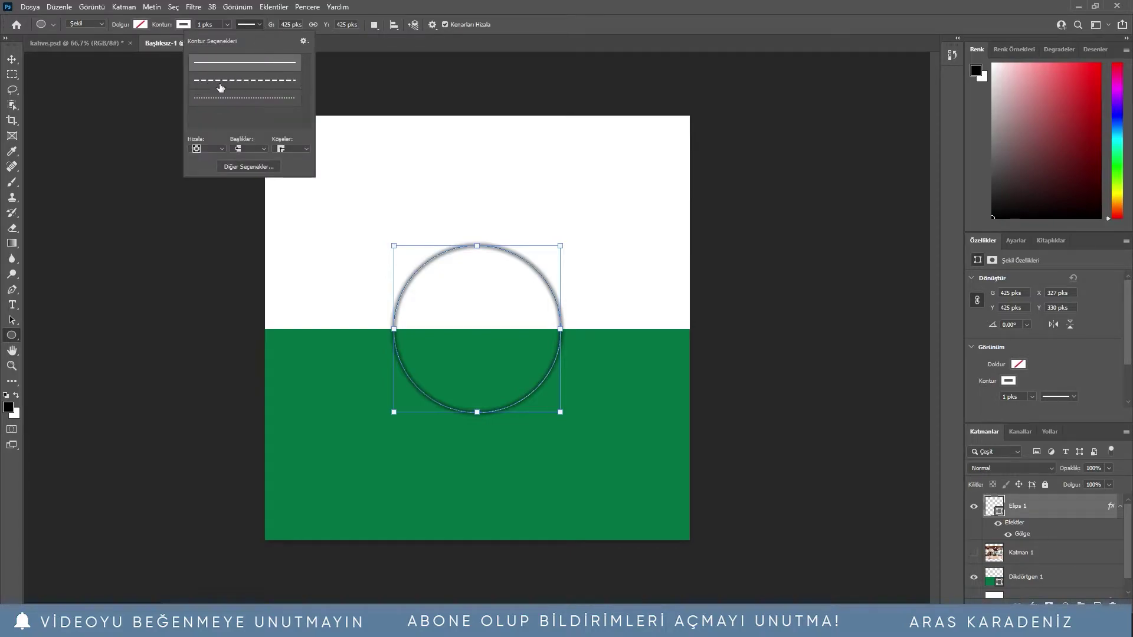
left_click(216, 87)
left_click(227, 25)
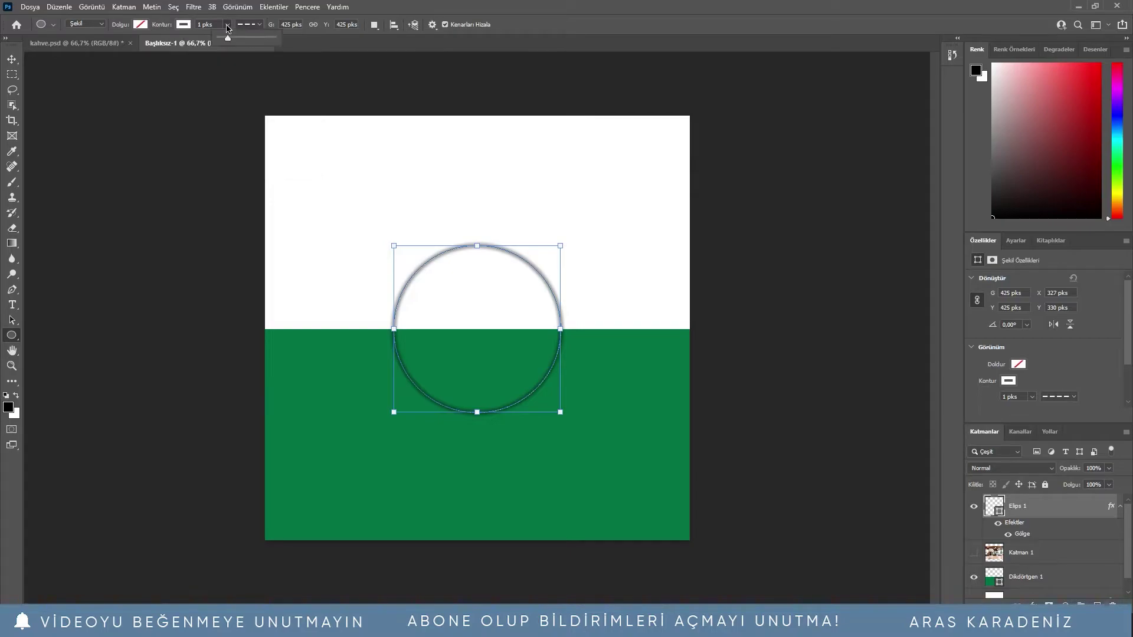
left_click_drag(228, 40, 236, 38)
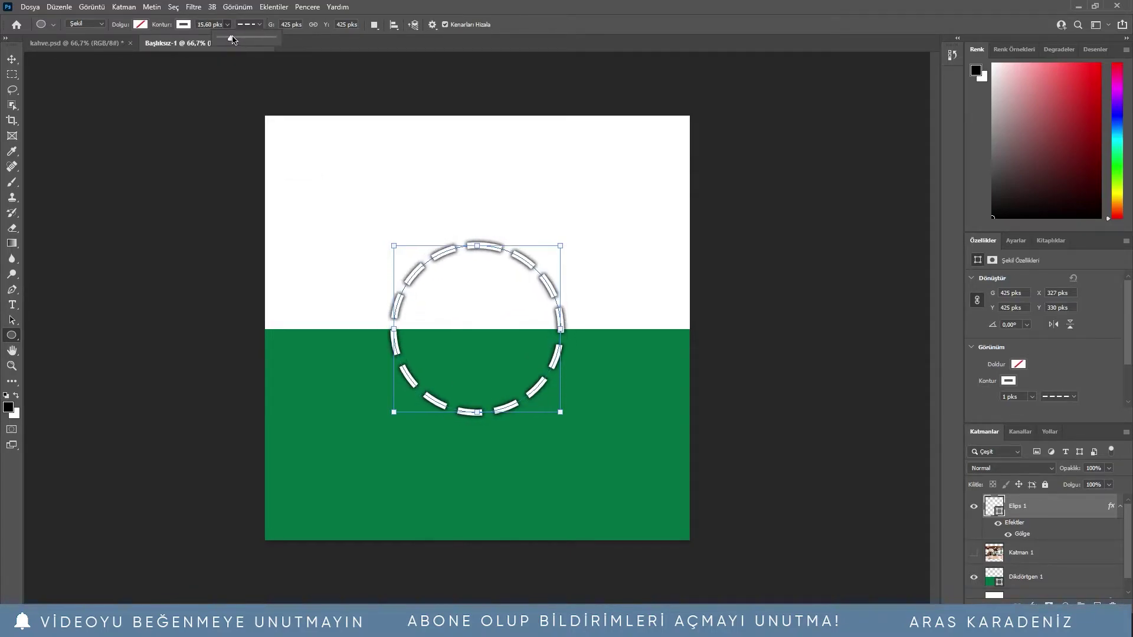
key("v")
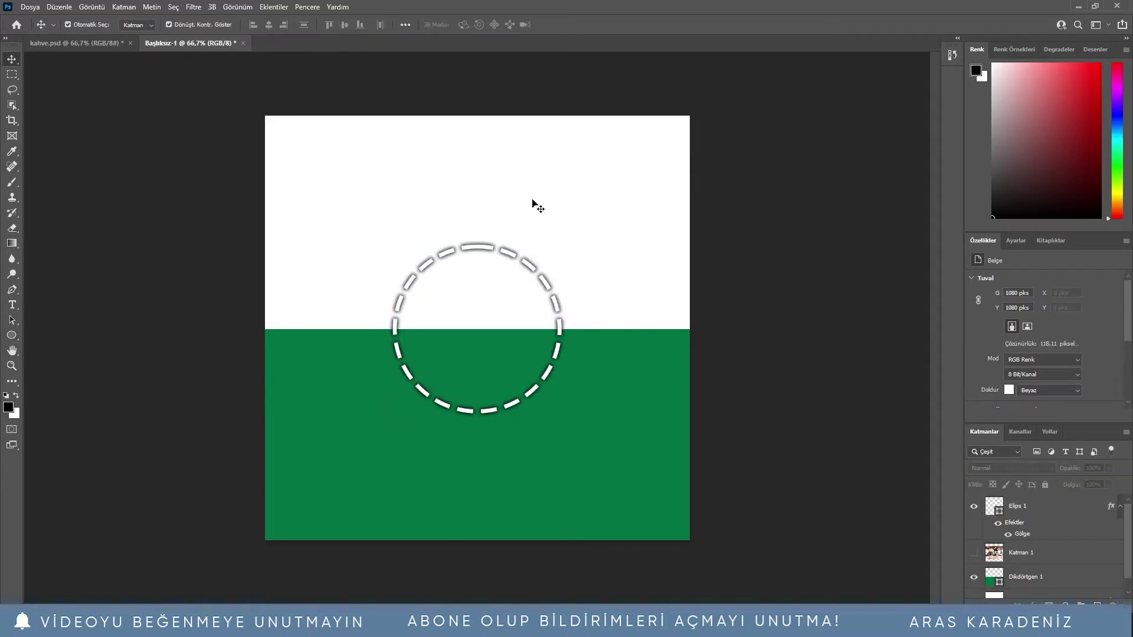
Duplicate the dashed circle without its drop shadow and shrink it to about 75% around its centre
left_click(560, 356)
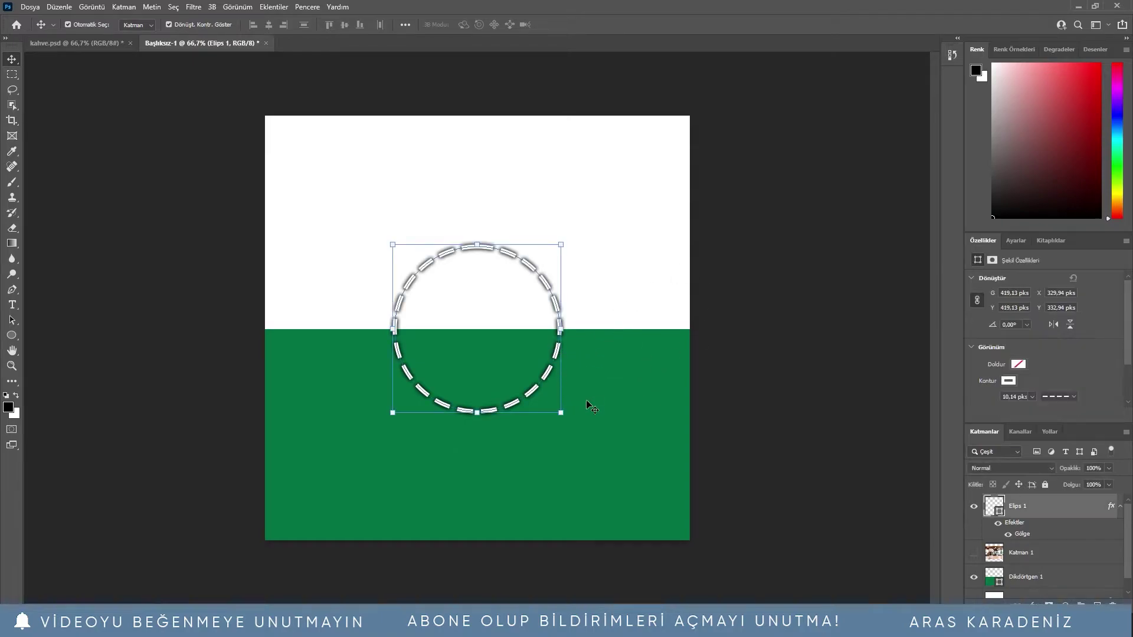
left_click(734, 316)
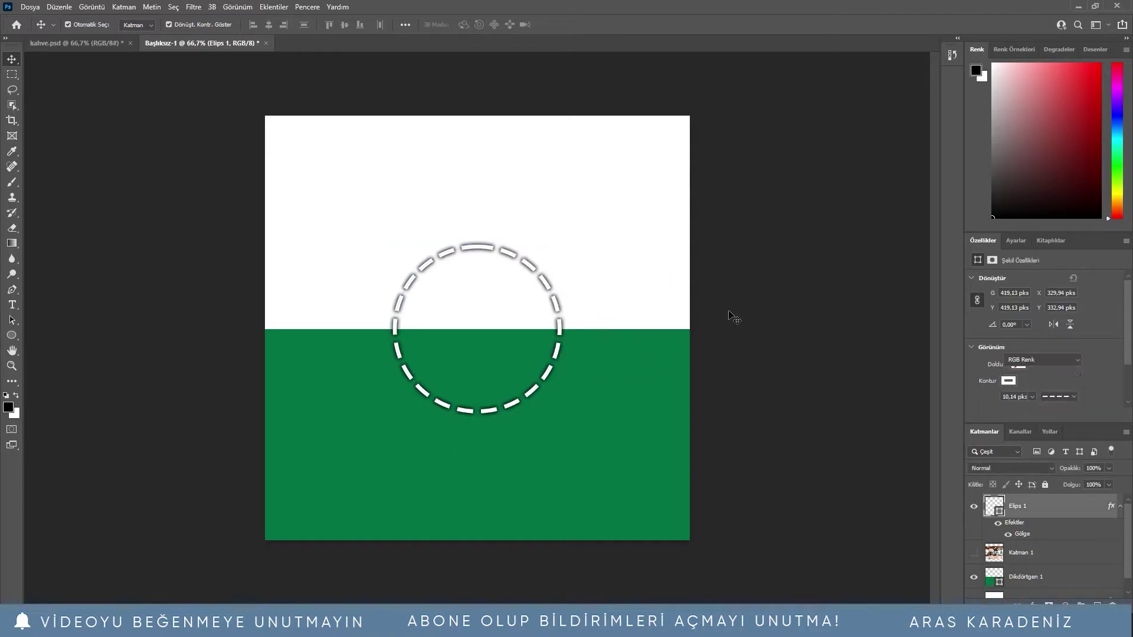
left_click(561, 357)
key("ctrl")
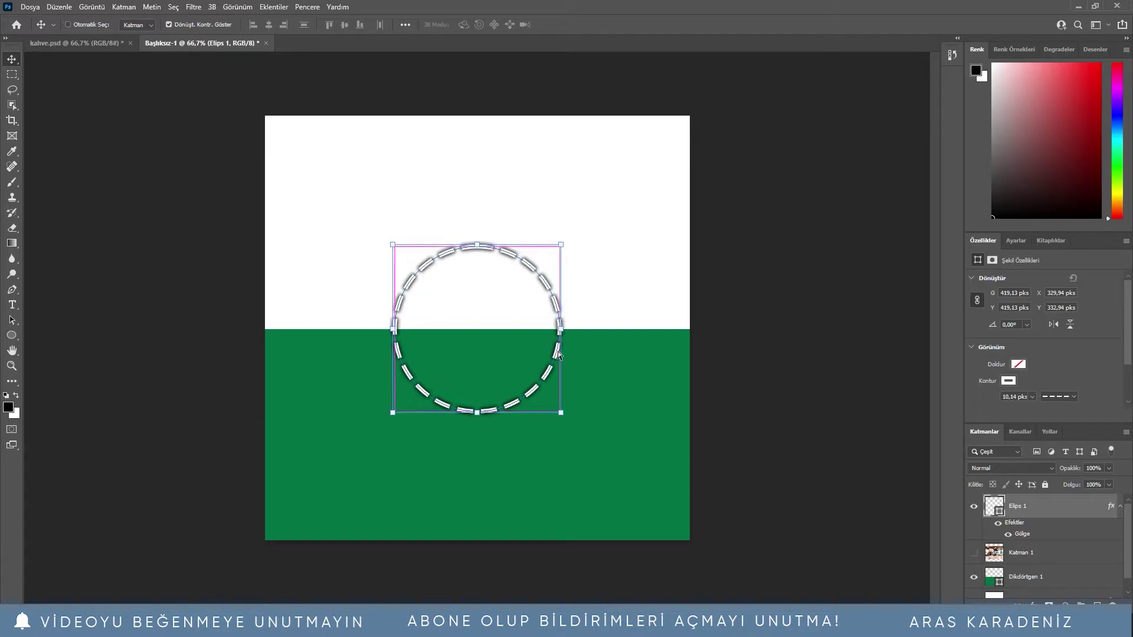
left_click_drag(558, 354, 558, 353)
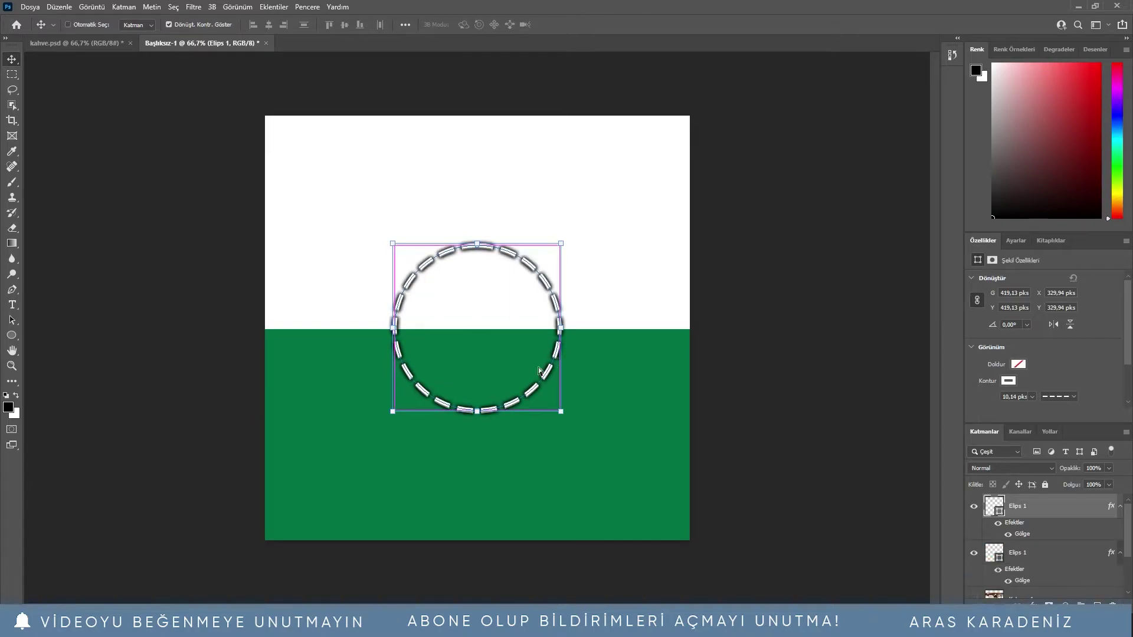
left_click(1009, 534)
key("ctrl+t")
left_click_drag(562, 329, 549, 329)
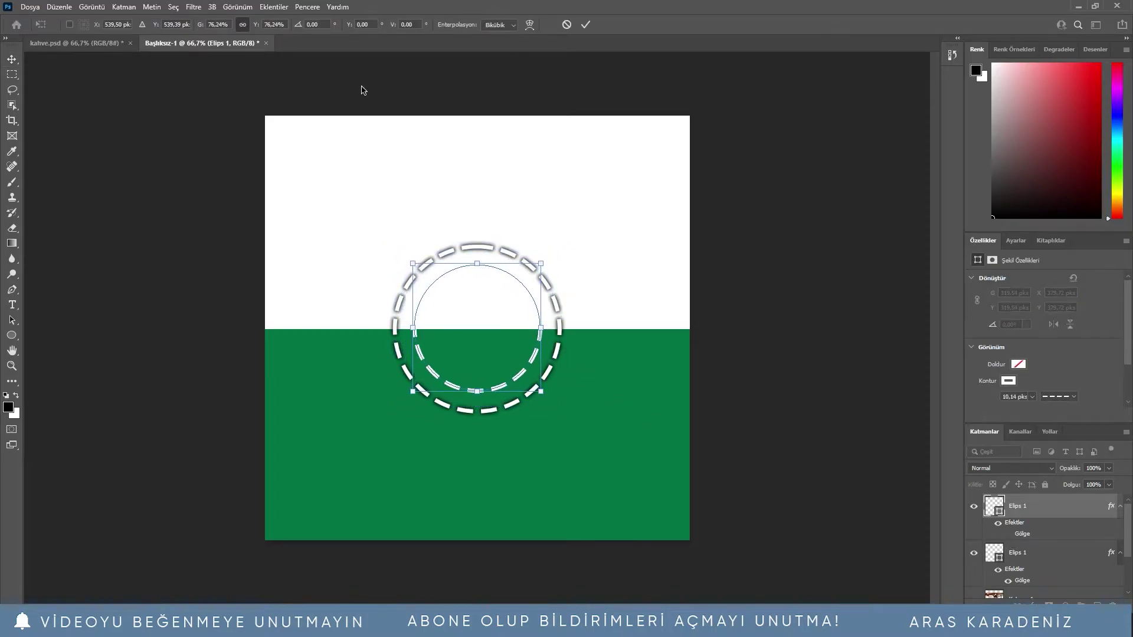
left_click(587, 26)
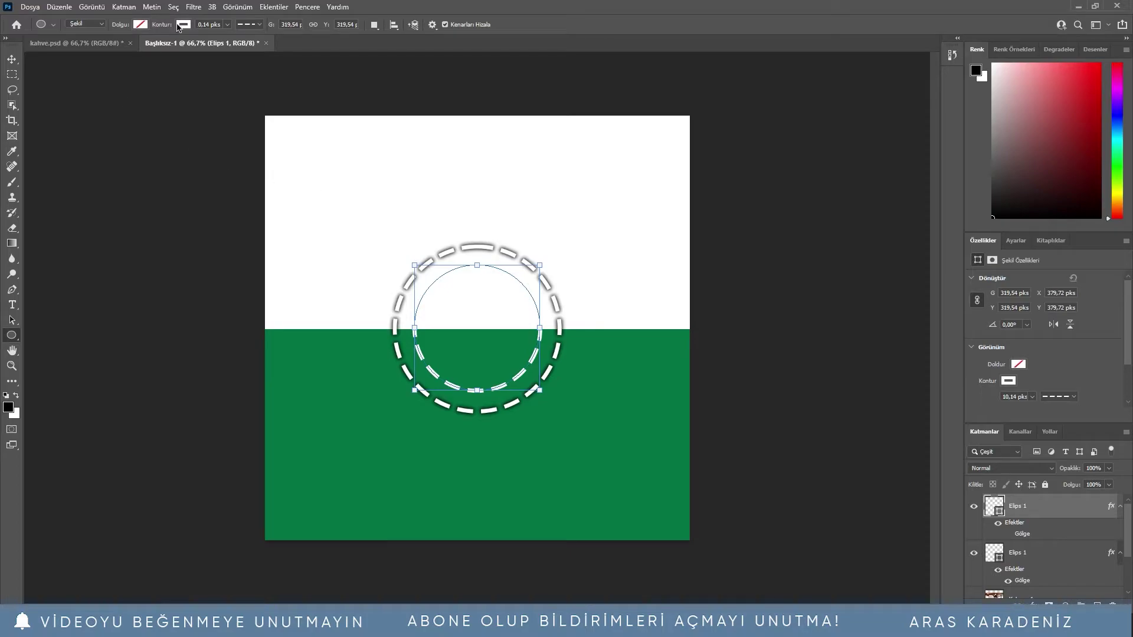
Give the inner circle no outline, a solid stroke type, and a white fill
left_click(179, 27)
left_click(115, 49)
left_click(248, 24)
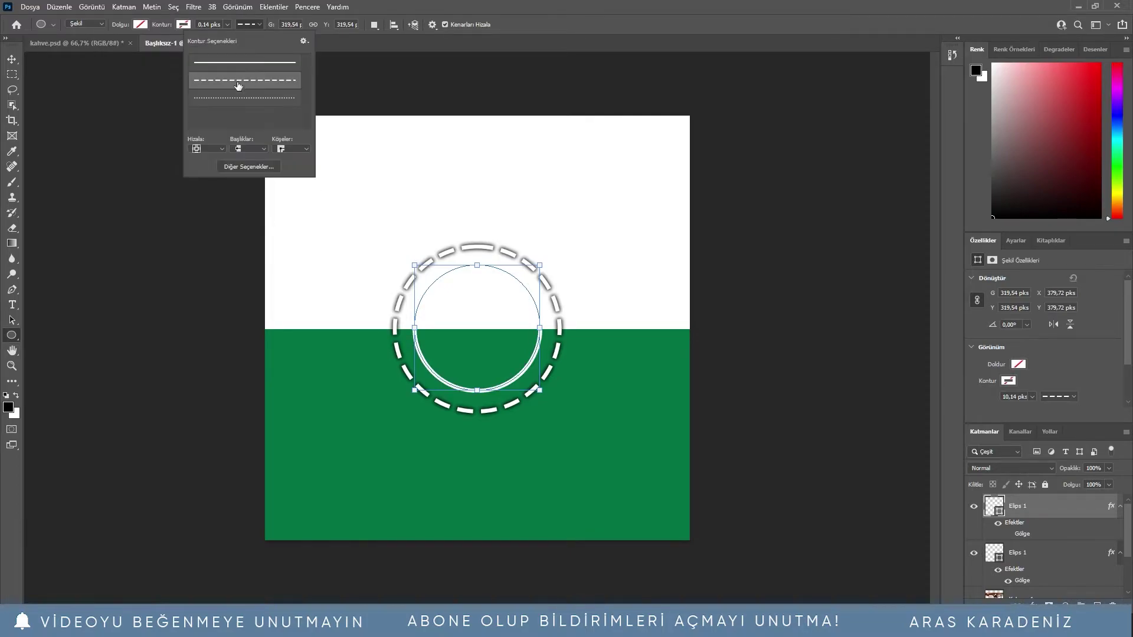
left_click(200, 61)
left_click(141, 24)
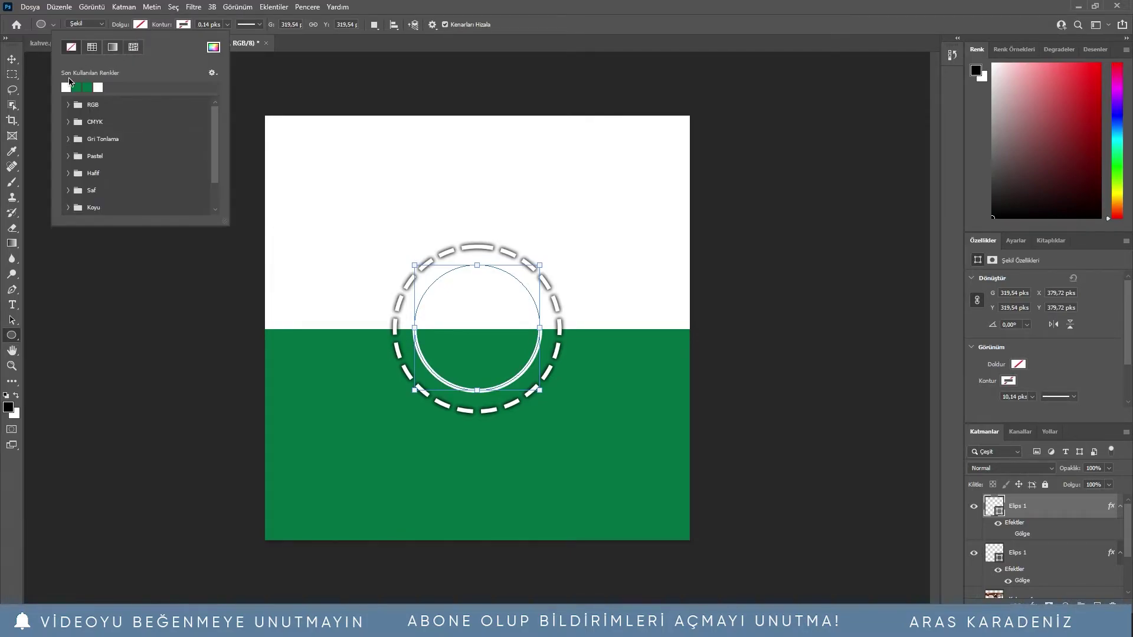
left_click(66, 88)
Show the cup photo layer, move it above the circles, and clip it to the inner circle
left_click(12, 59)
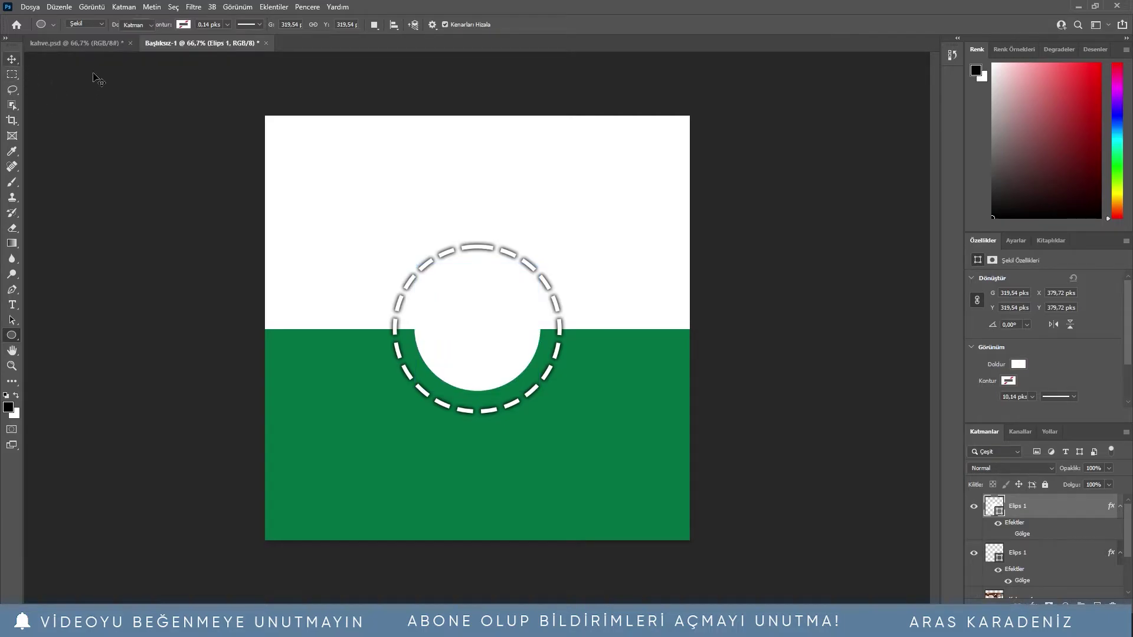
scroll(1016, 561, "down", 1)
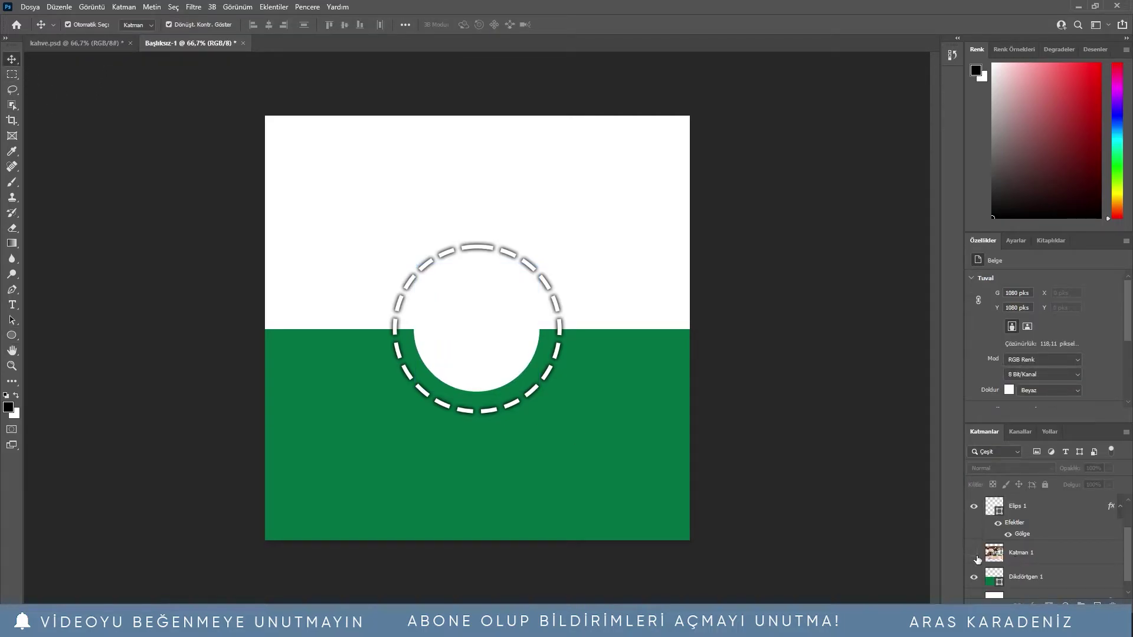
left_click(975, 555)
scroll(1019, 583, "up", 1)
left_click(1018, 570)
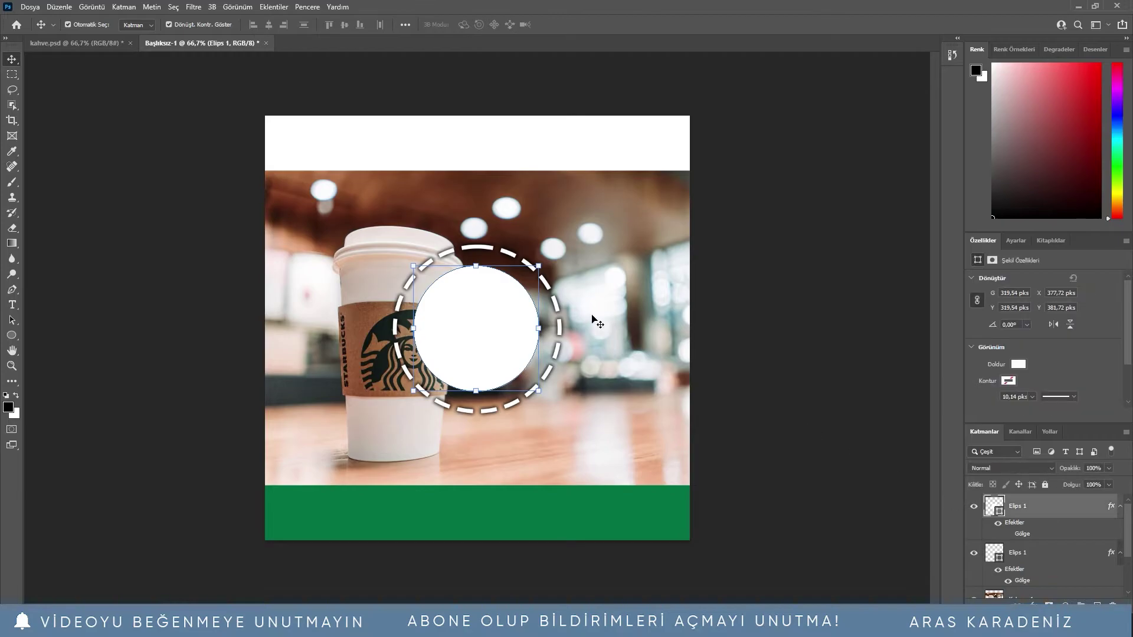
scroll(1018, 561, "down", 1)
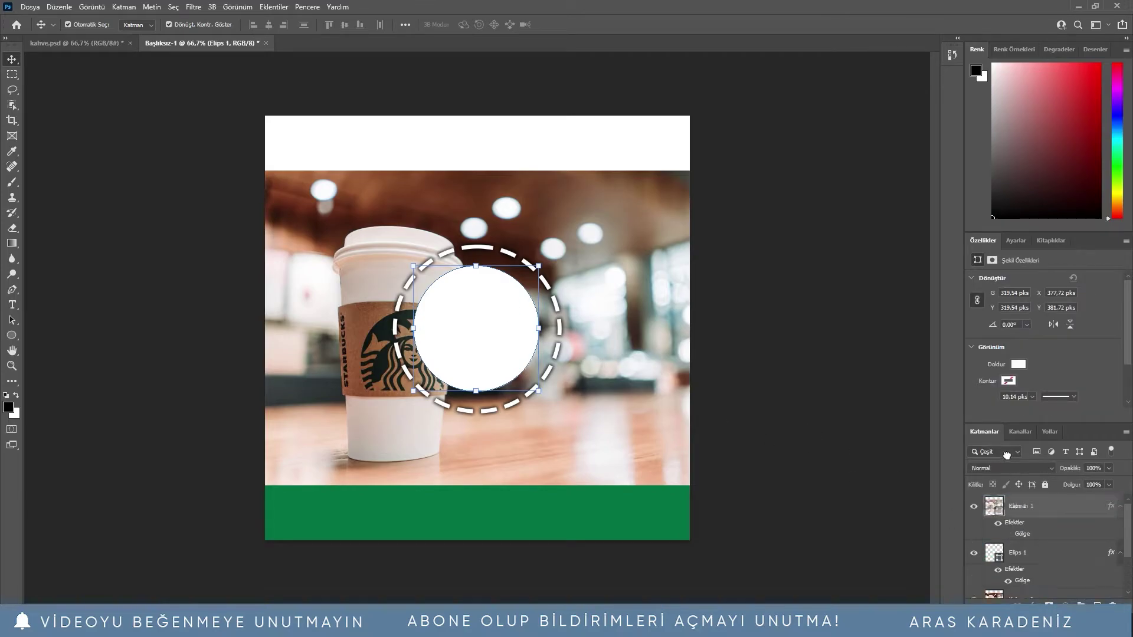
left_click_drag(1018, 552, 1018, 501)
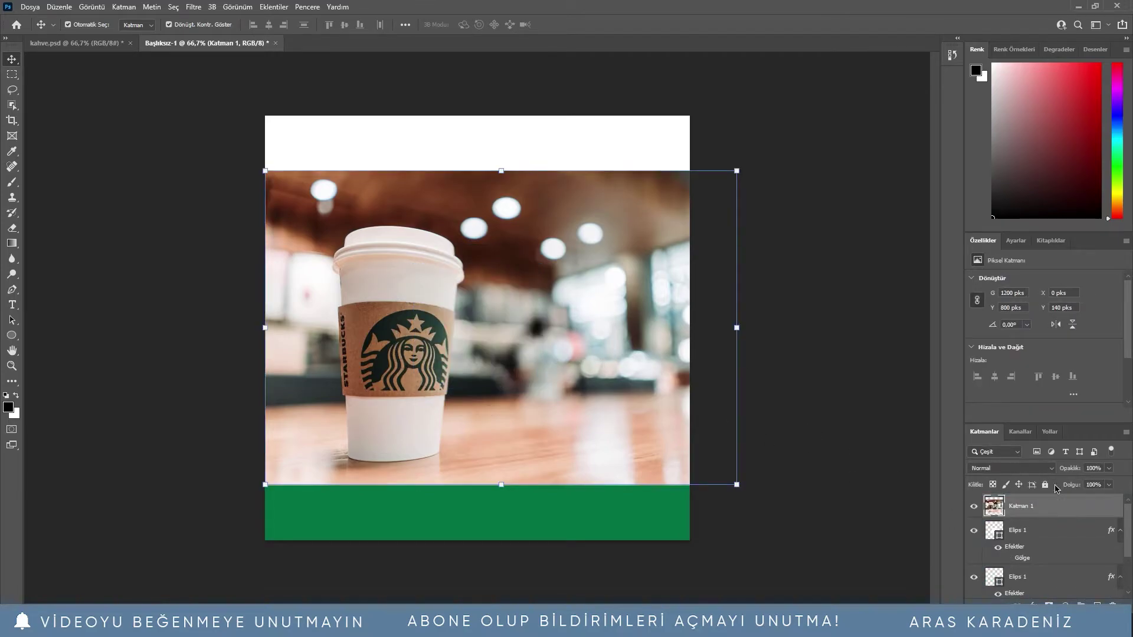
right_click(1031, 514)
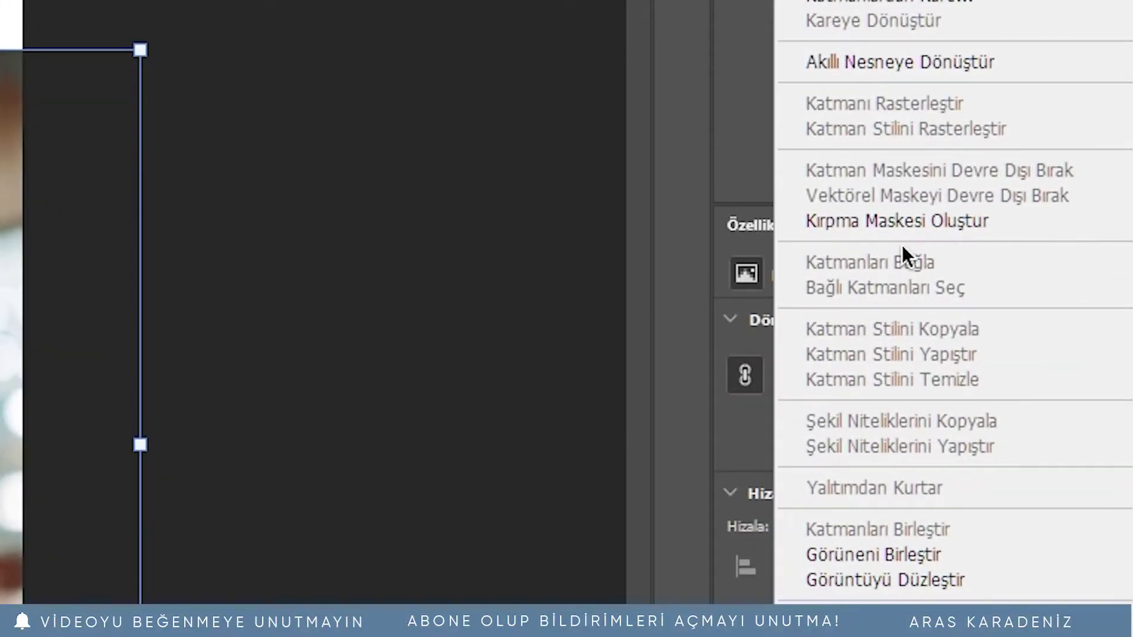
left_click(996, 224)
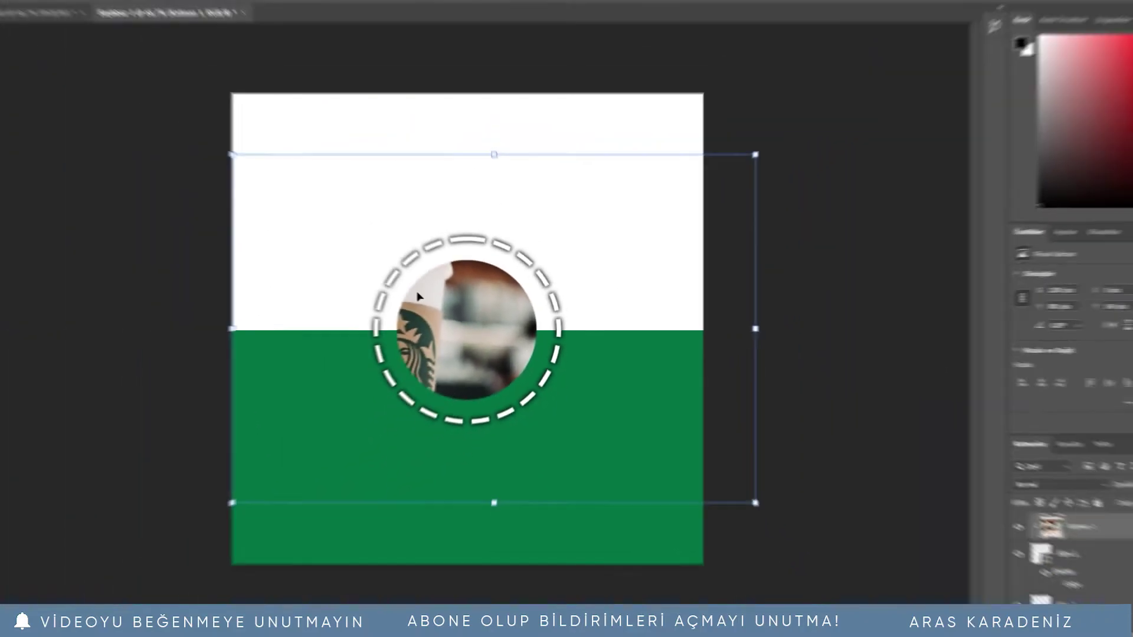
Scale and position the clipped photo to about 501 × 334 px inside the circle
mouse_move(737, 331)
left_mouse_down()
mouse_move(758, 322)
mouse_move(666, 294)
left_mouse_up()
mouse_move(489, 312)
left_mouse_down()
mouse_move(468, 341)
mouse_move(502, 335)
left_mouse_up()
key("Return")
key("ctrl+h")
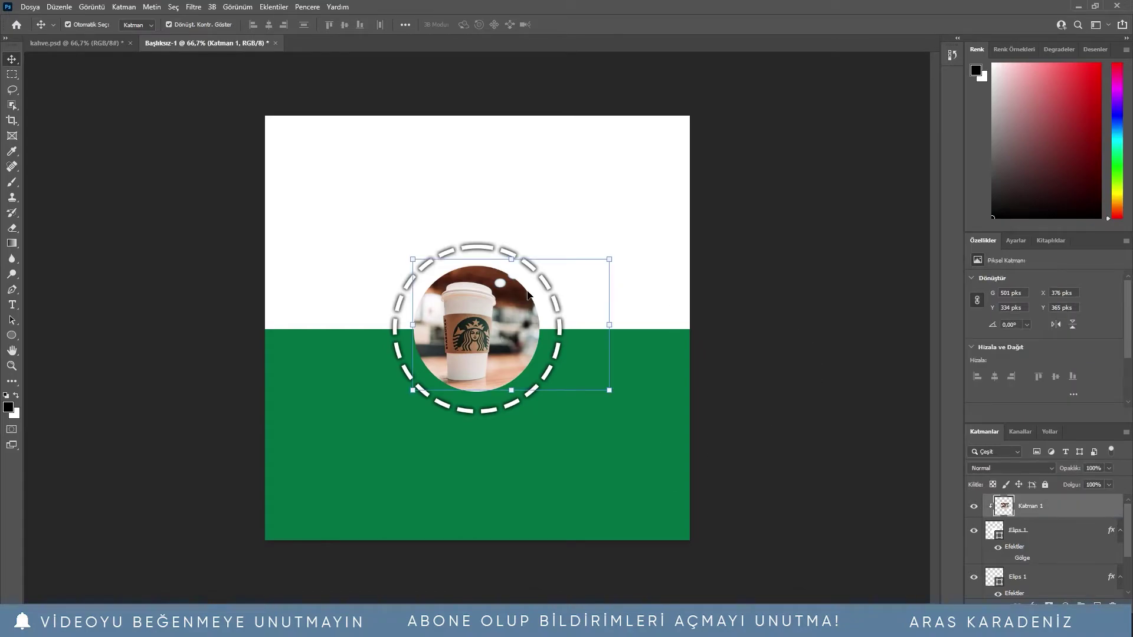
key("ctrl")
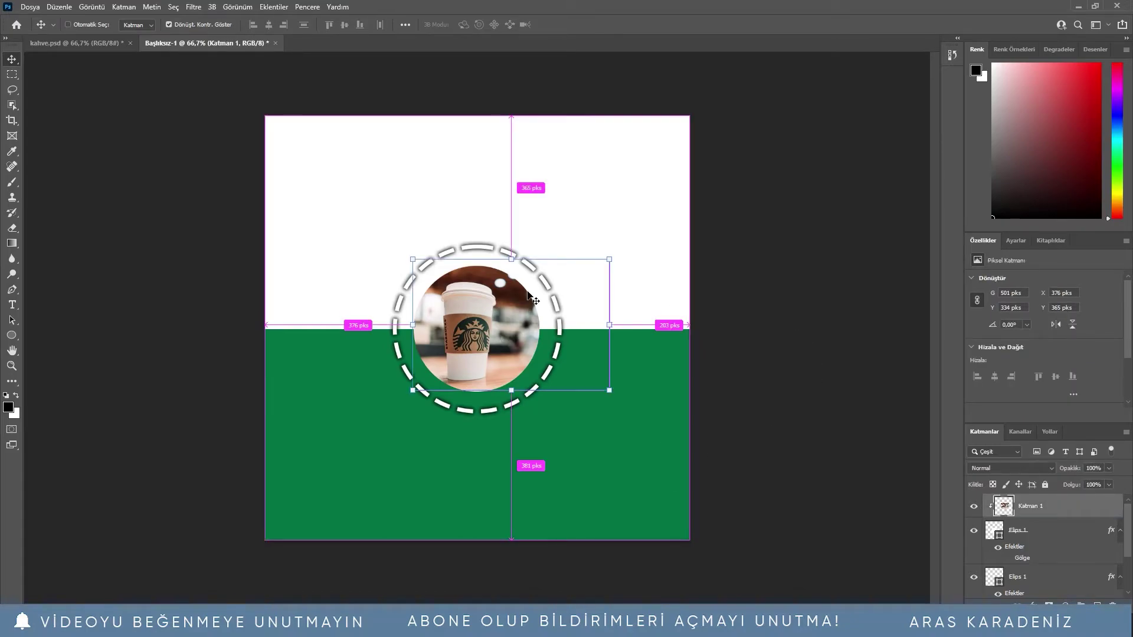
Lower the cup photo's saturation to -34 with Hue/Saturation
key("ctrl+u")
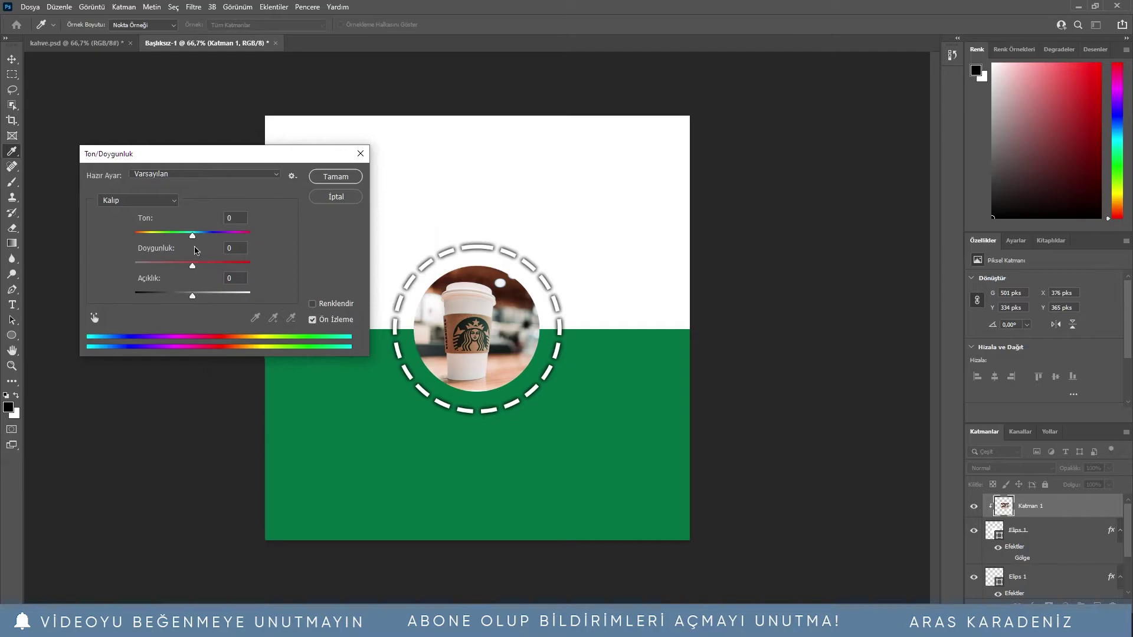
mouse_move(192, 267)
left_mouse_down()
mouse_move(228, 265)
mouse_move(181, 264)
left_mouse_up()
left_click_drag(181, 263, 175, 263)
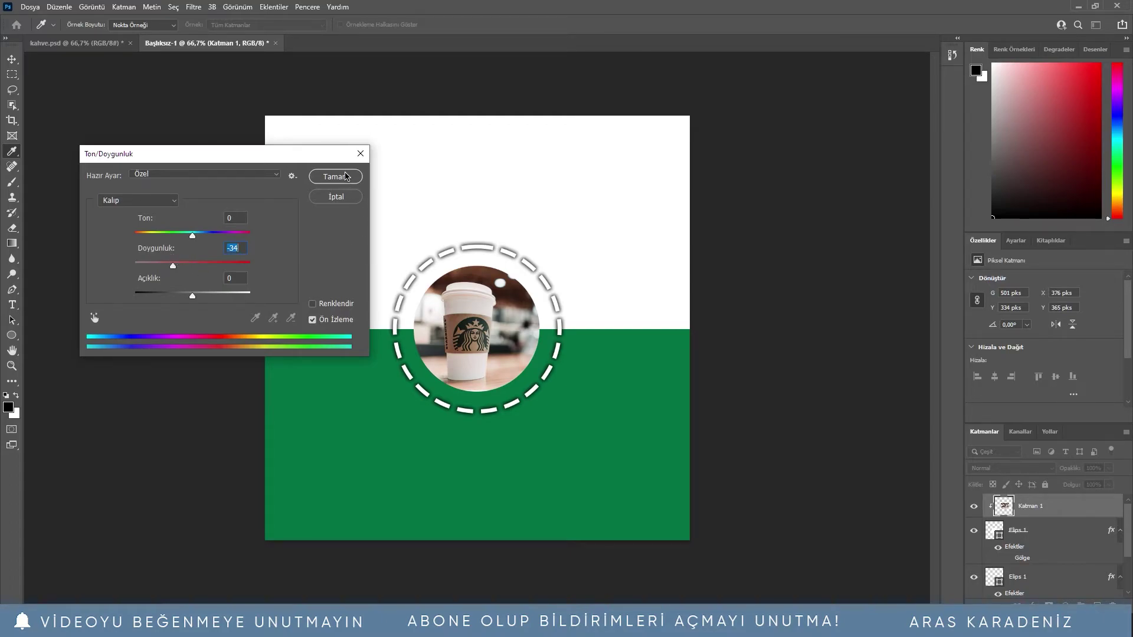
left_click(345, 176)
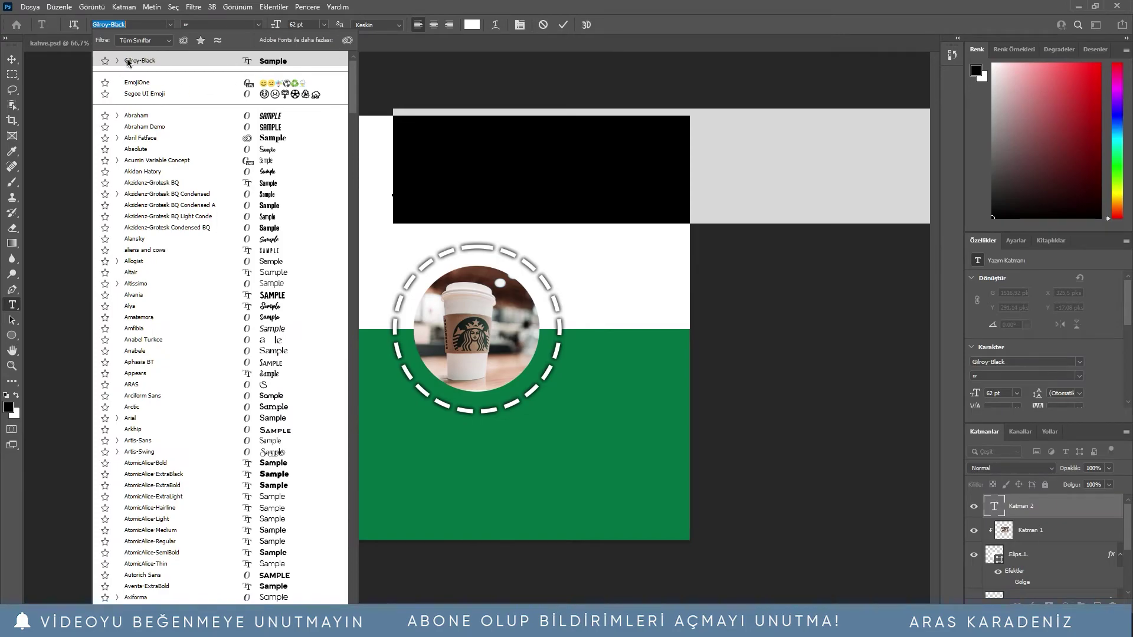
Set the text colour to black 000000 and select the placeholder heading text
left_click(258, 61)
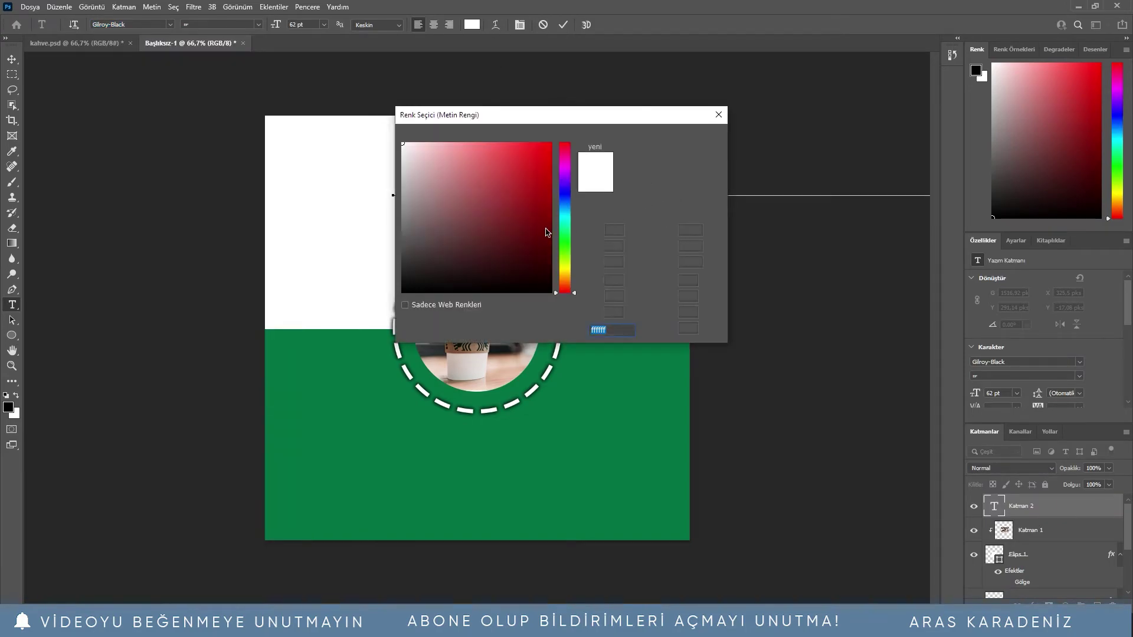
type("000000")
key("Return")
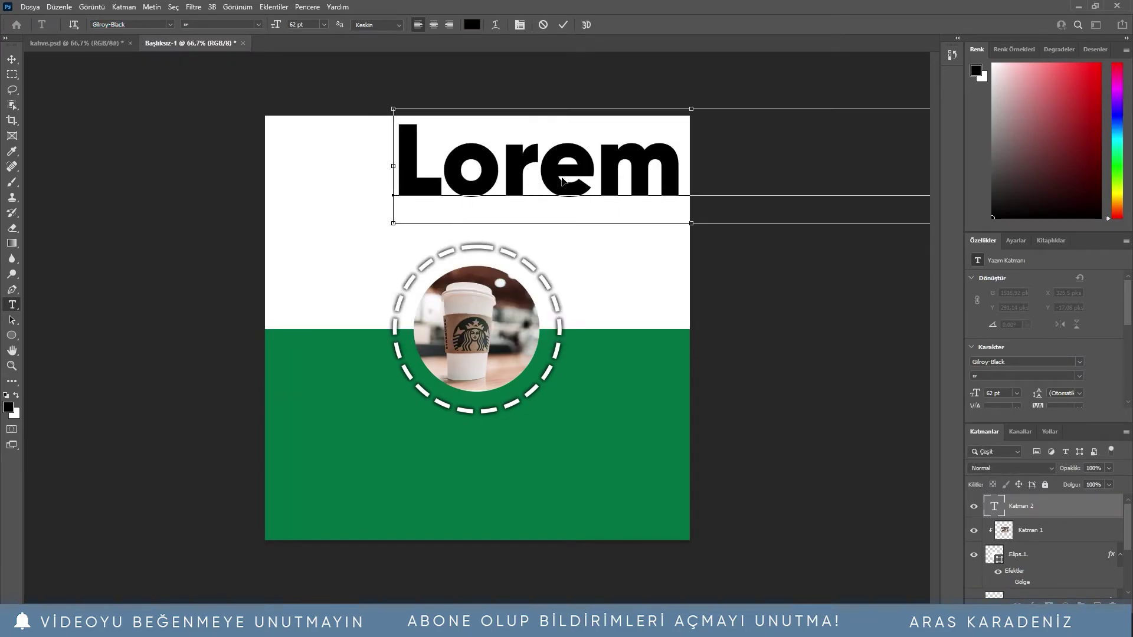
key("ctrl+a")
mouse_move(282, 25)
left_mouse_down()
mouse_move(265, 27)
mouse_move(304, 25)
left_mouse_up()
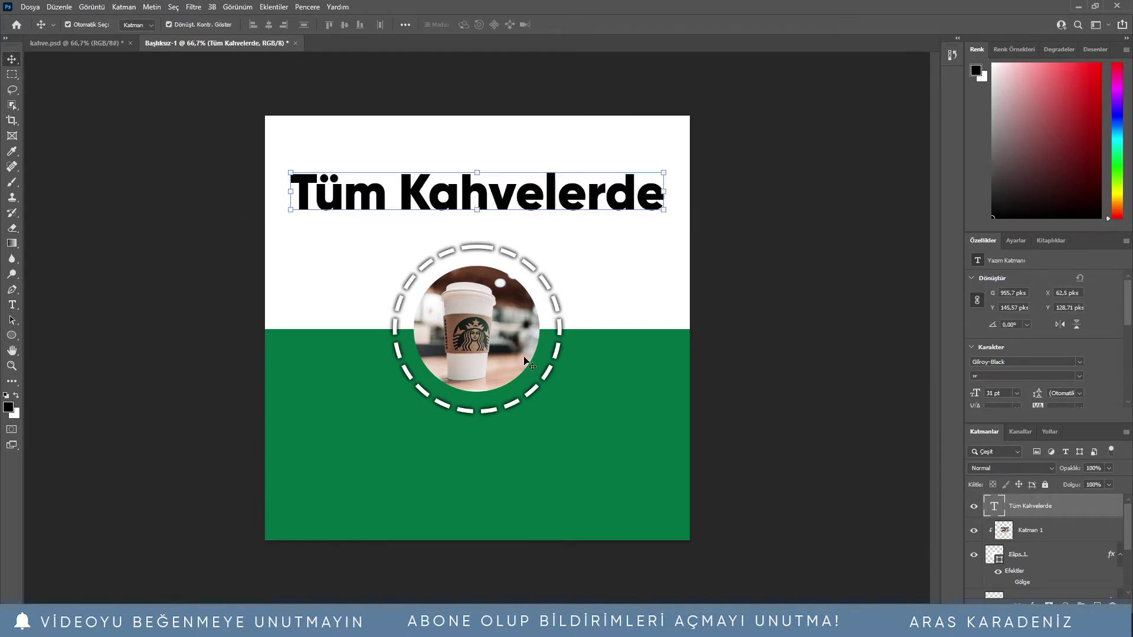
Enlarge the coffee photo slightly and nudge it within the dashed circle
left_click(524, 362)
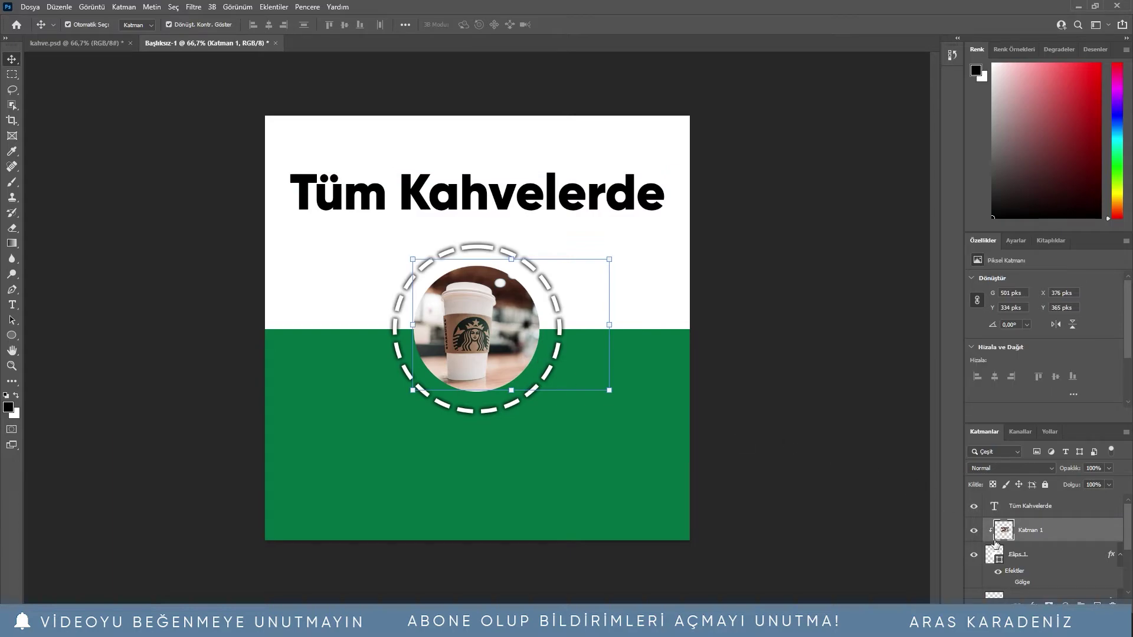
left_click_drag(617, 329, 626, 329)
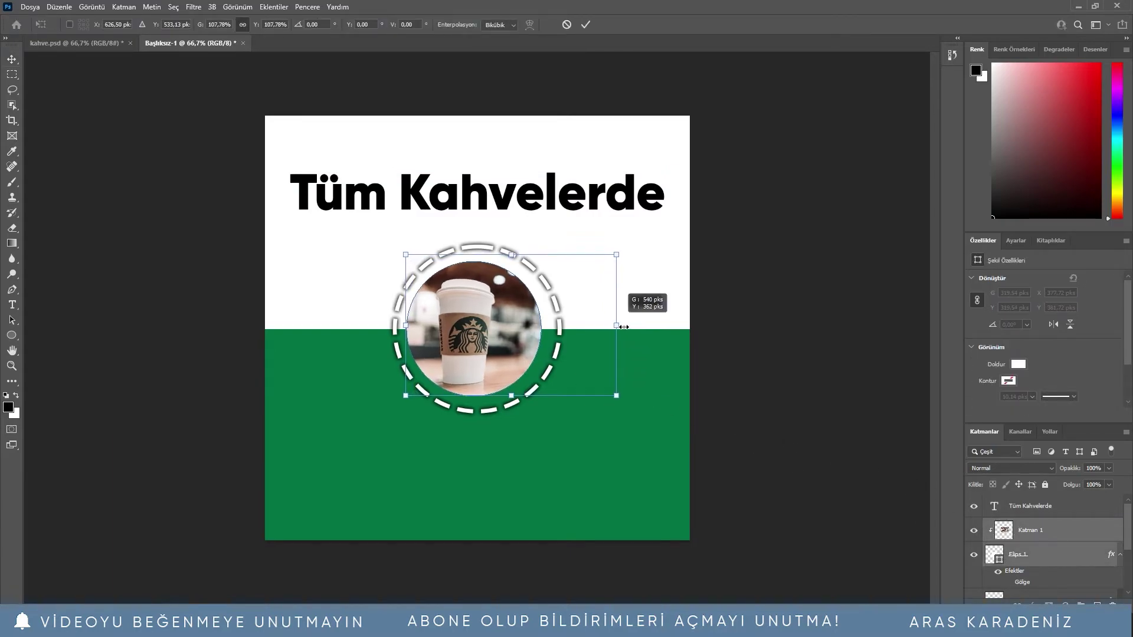
left_click_drag(495, 333, 479, 324)
key("Return")
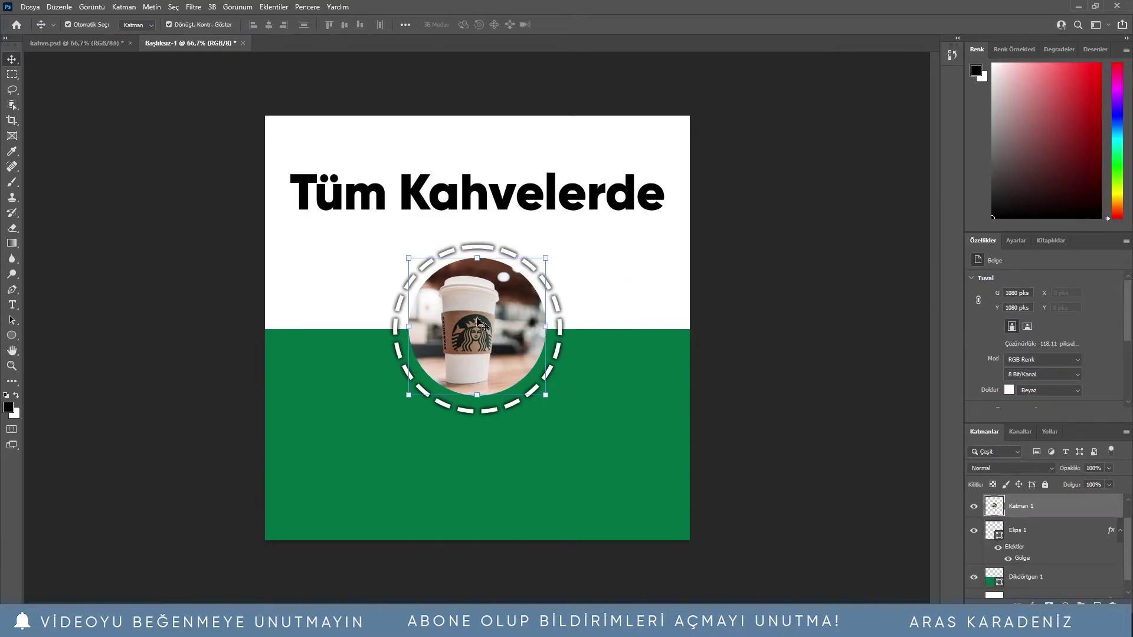
Shrink the 'Tüm Kahvelerde' heading and centre it horizontally on the canvas
left_click(507, 216)
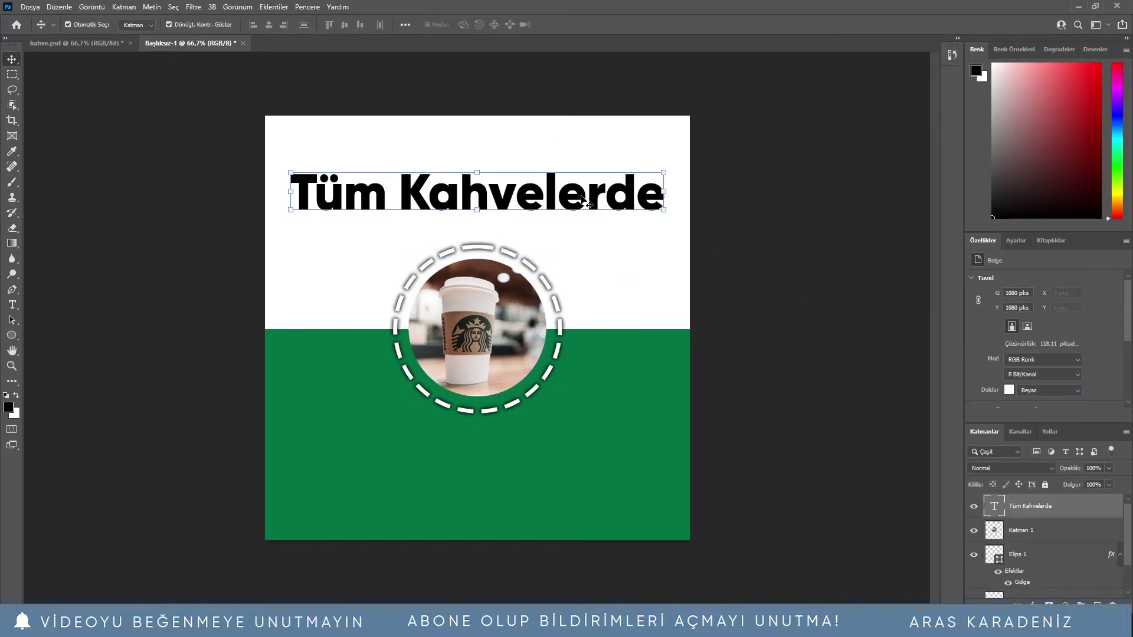
key("ctrl+t")
left_click_drag(667, 194, 667, 197)
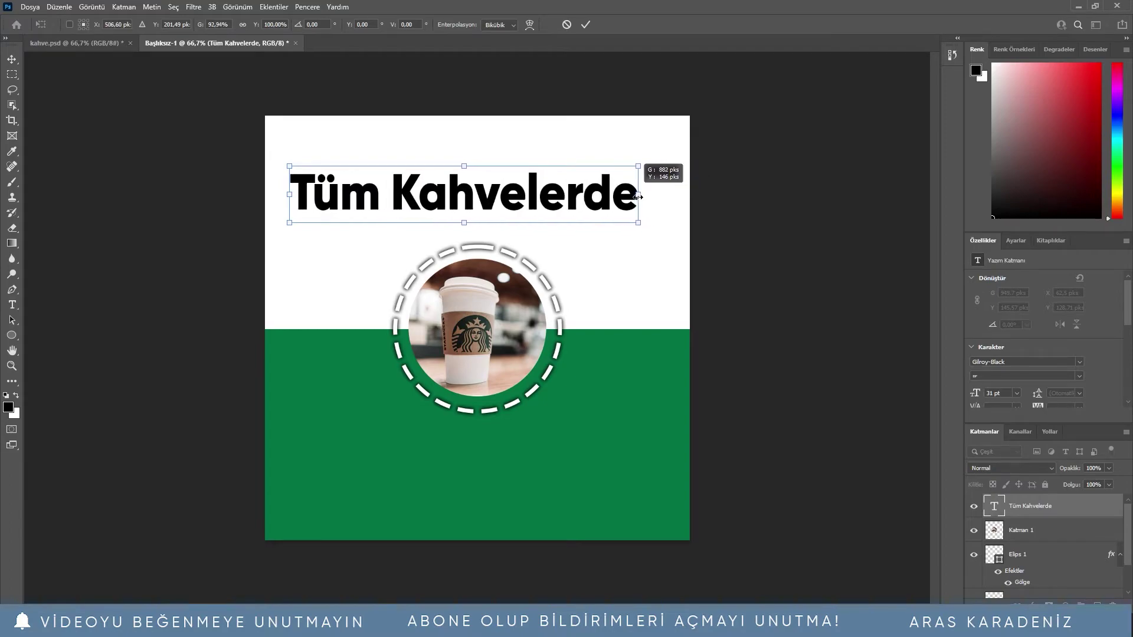
mouse_move(466, 208)
left_mouse_down()
mouse_move(492, 220)
mouse_move(497, 464)
left_mouse_up()
key("Return")
left_click(493, 221)
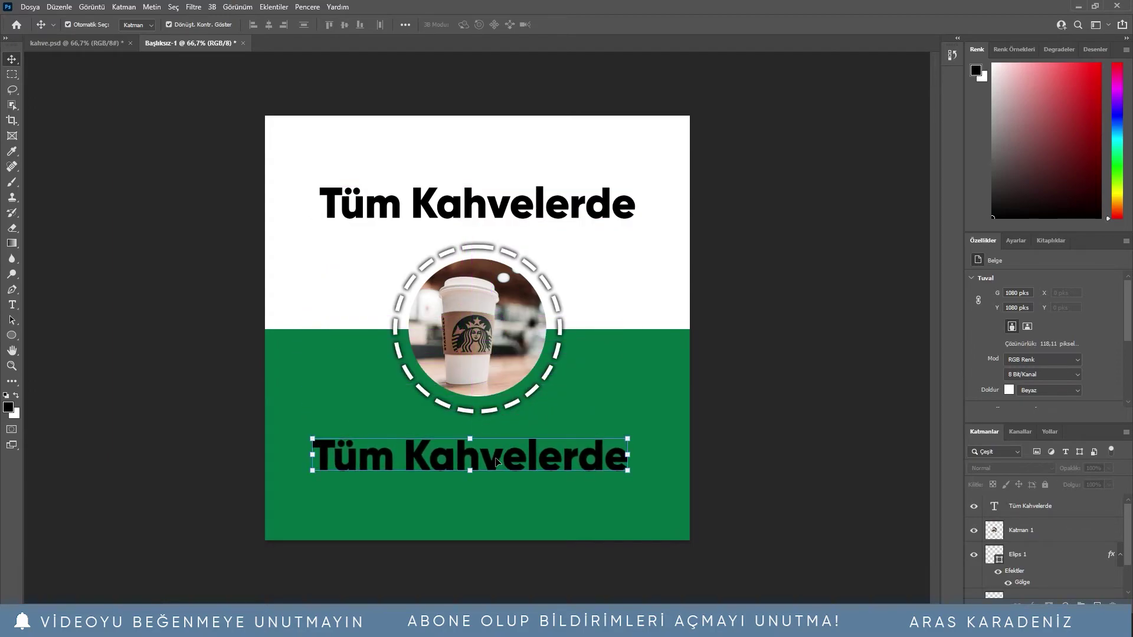
Retype the copied heading as '%20 İndirim' and colour it white
double_click(497, 457)
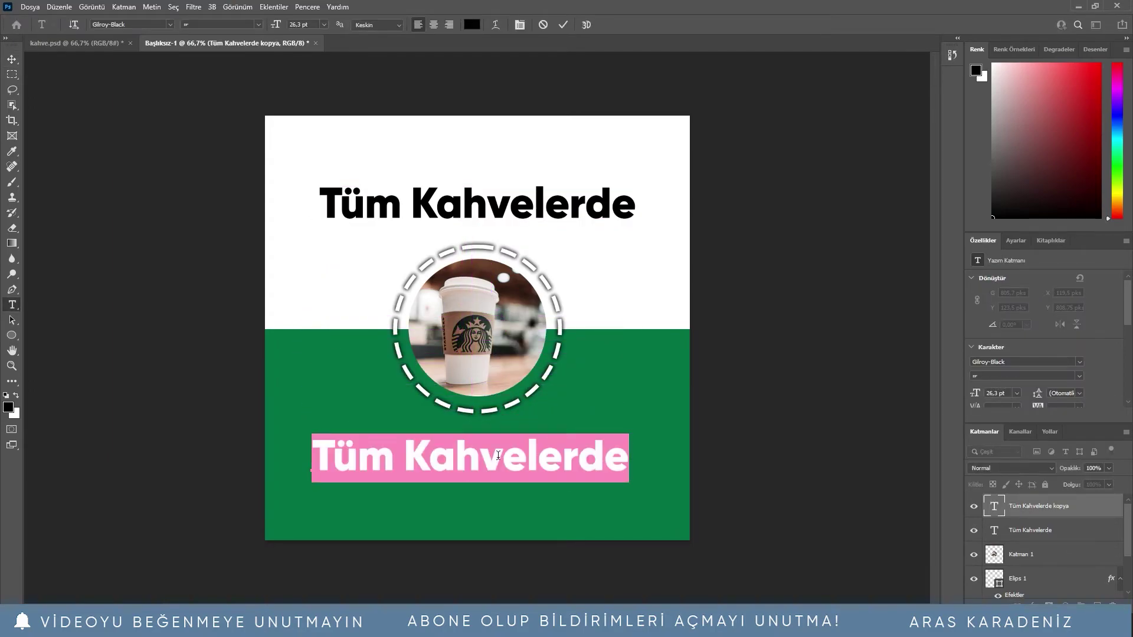
type("%2")
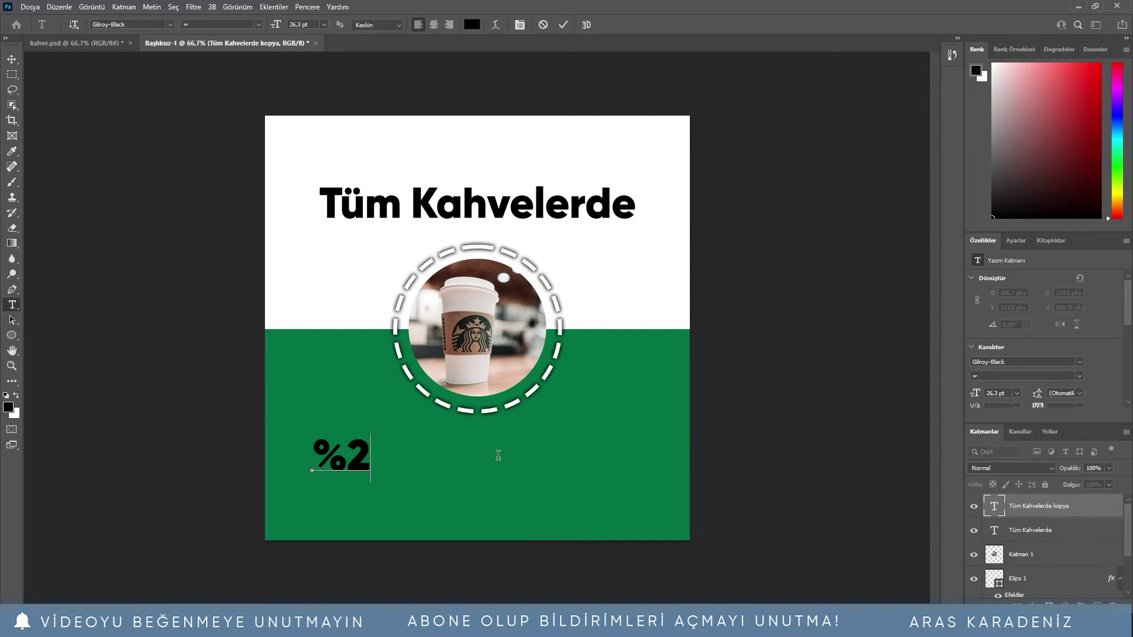
type("0")
type(" İndirim")
left_click(472, 24)
left_click_drag(413, 153, 307, 164)
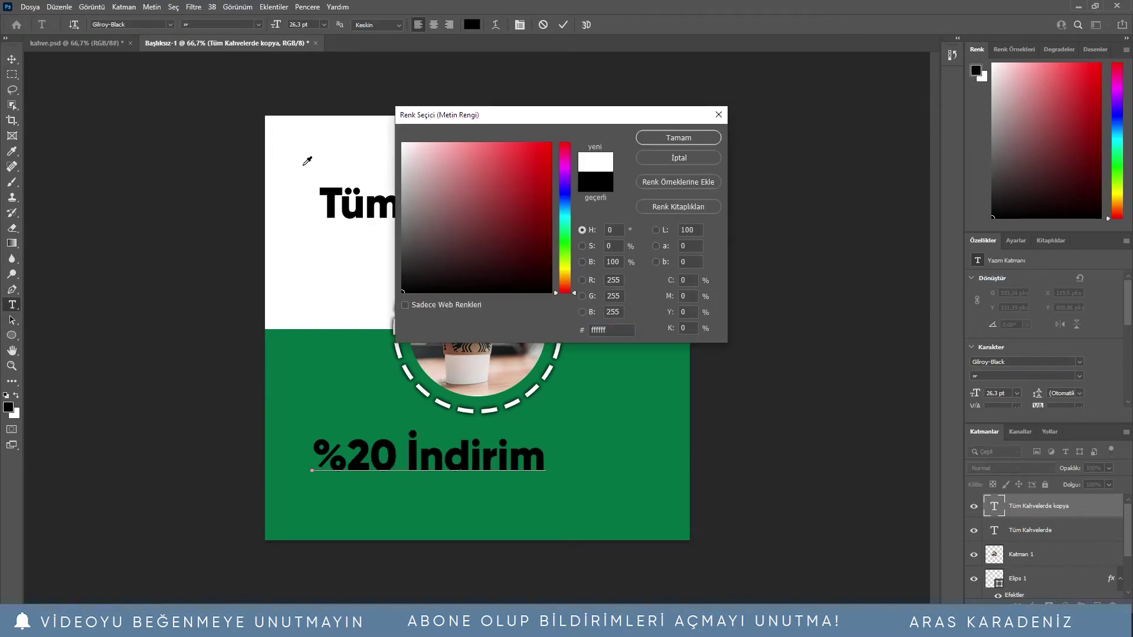
left_click(659, 142)
Centre the '%20 İndirim' text horizontally with the green rectangle
mouse_move(488, 463)
left_mouse_down()
mouse_move(532, 465)
mouse_move(438, 467)
left_mouse_up()
left_click(649, 479)
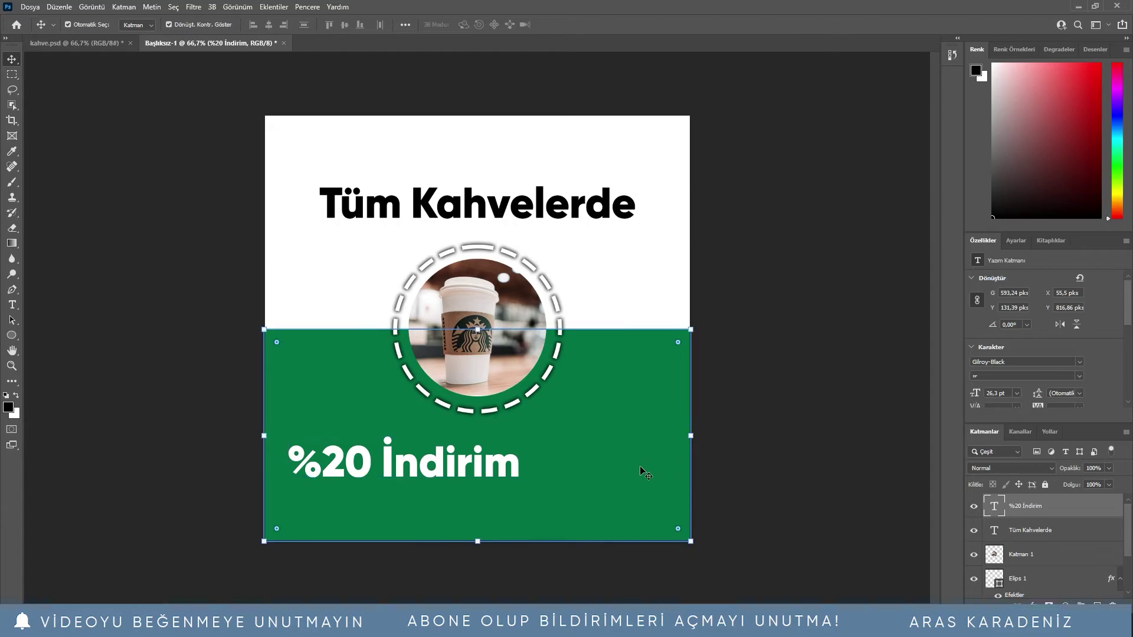
left_click(270, 27)
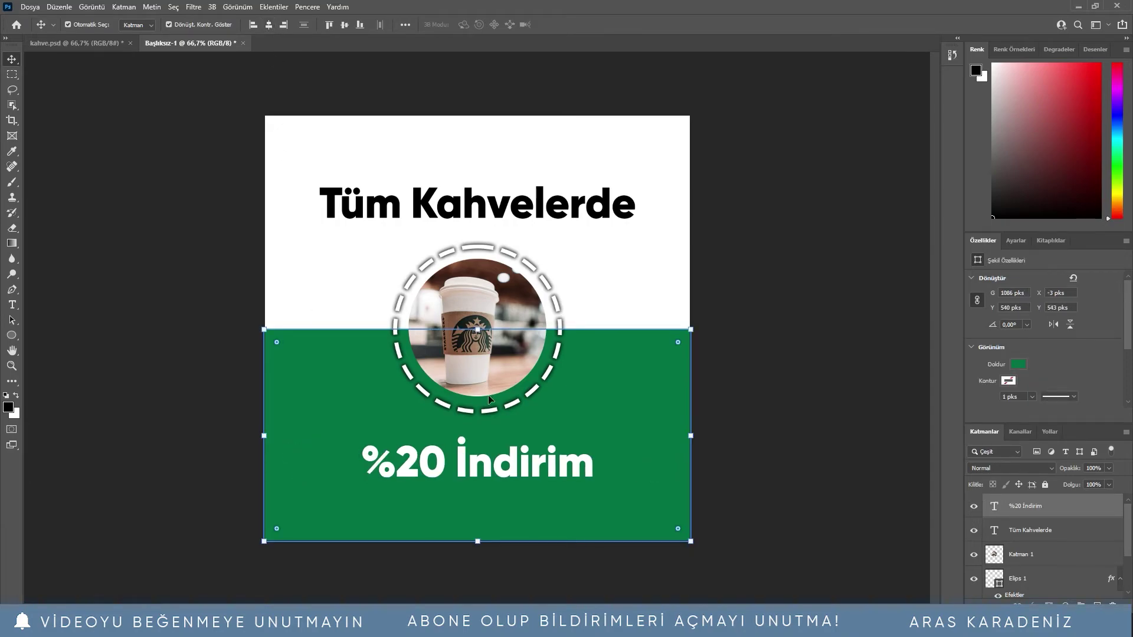
left_click(833, 369)
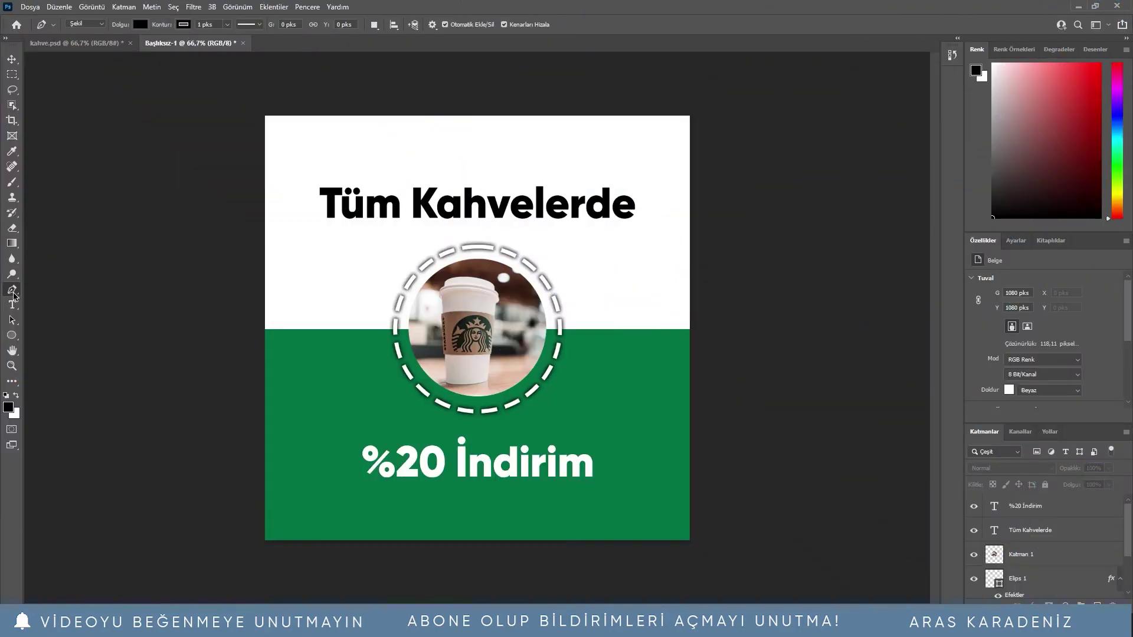
Draw a wavy blob shape in the bottom-left corner with the Curvature Pen Tool
right_click(13, 293)
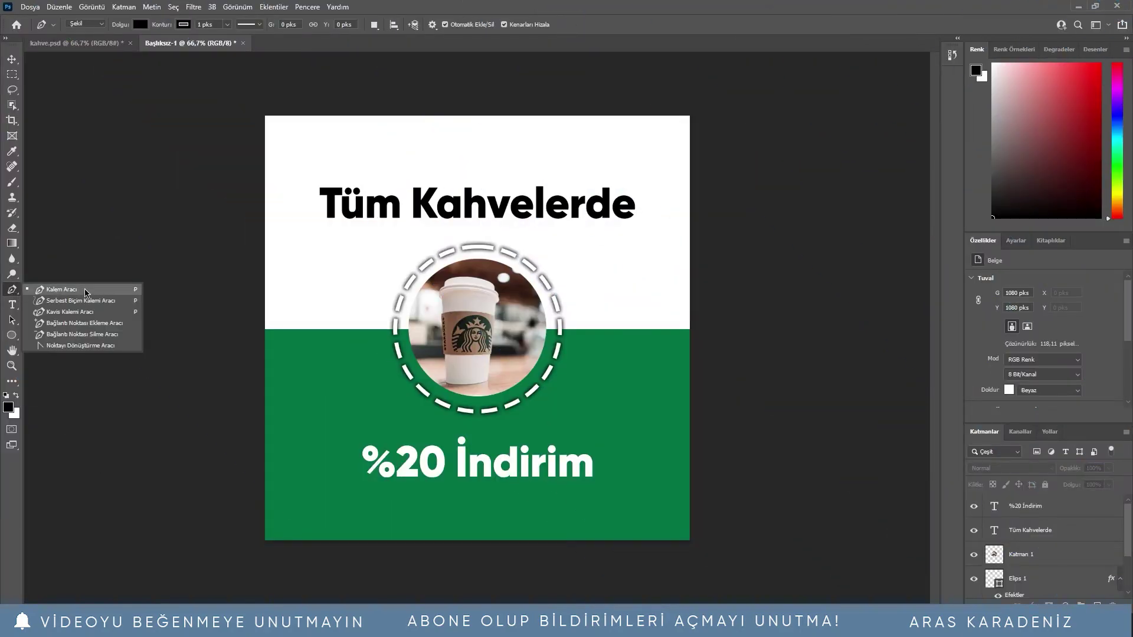
left_click(78, 312)
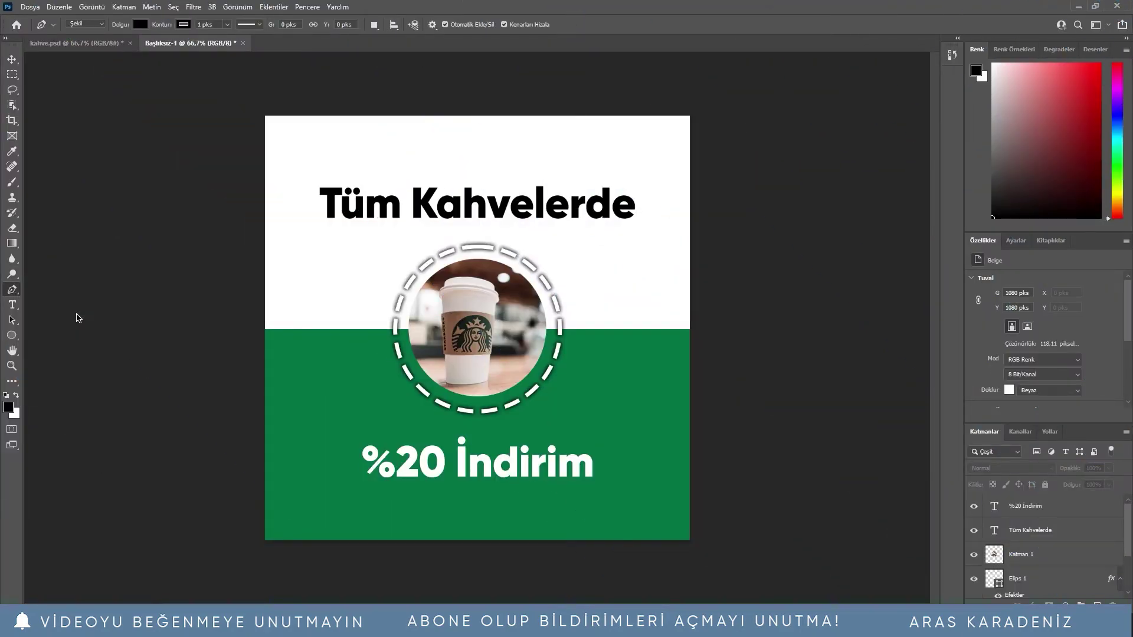
left_click(1097, 606)
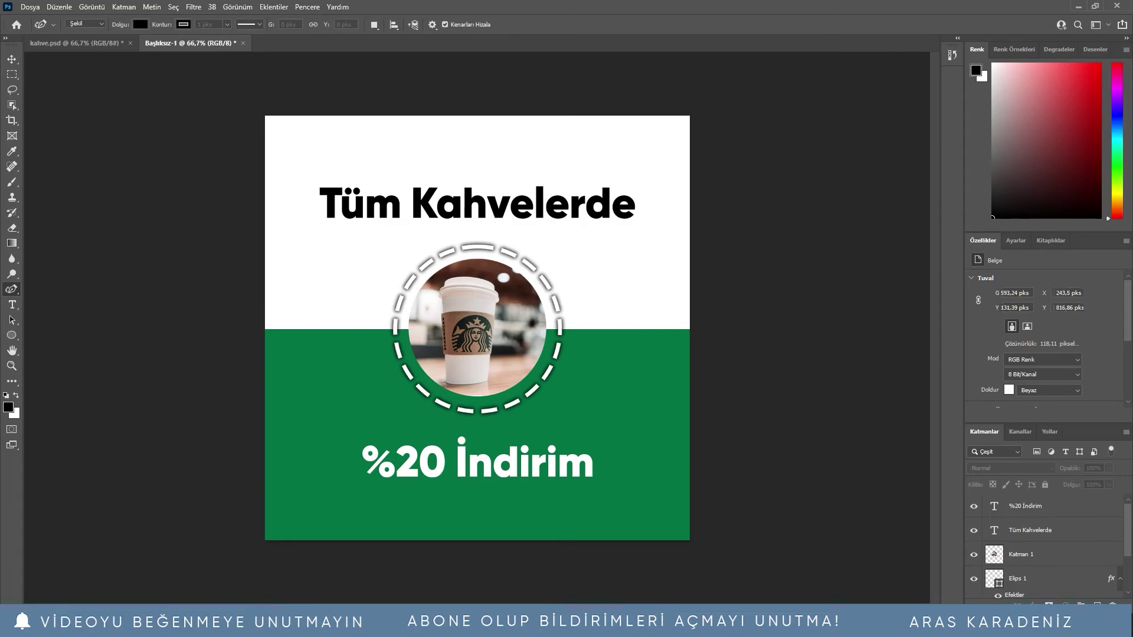
left_click(313, 498)
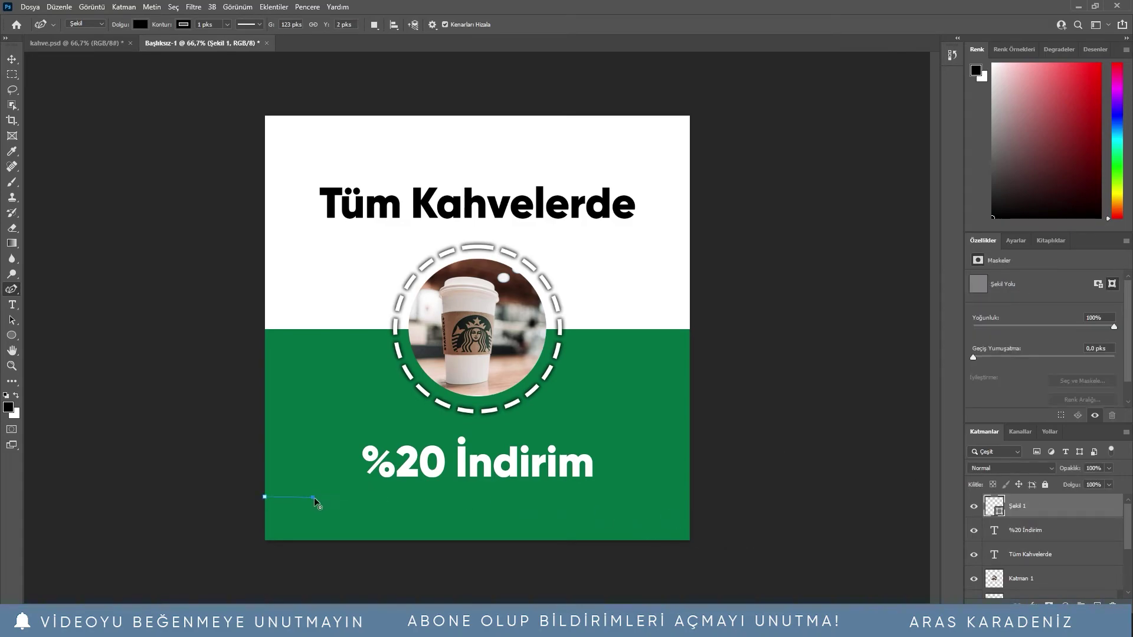
left_click(329, 517)
left_click(369, 522)
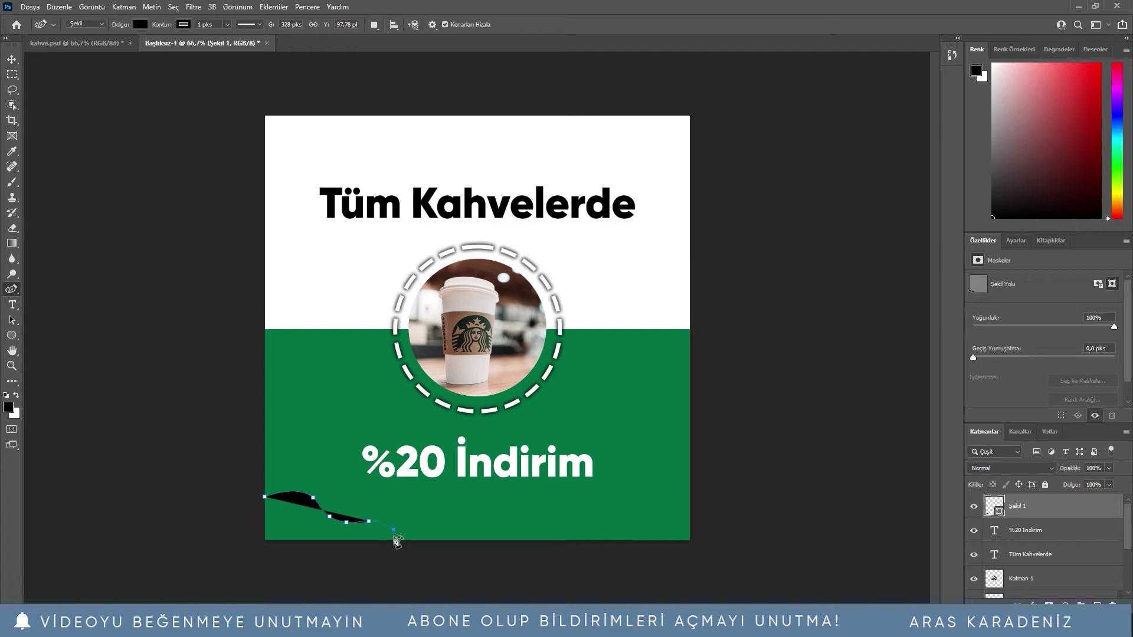
left_click(391, 541)
left_click(394, 546)
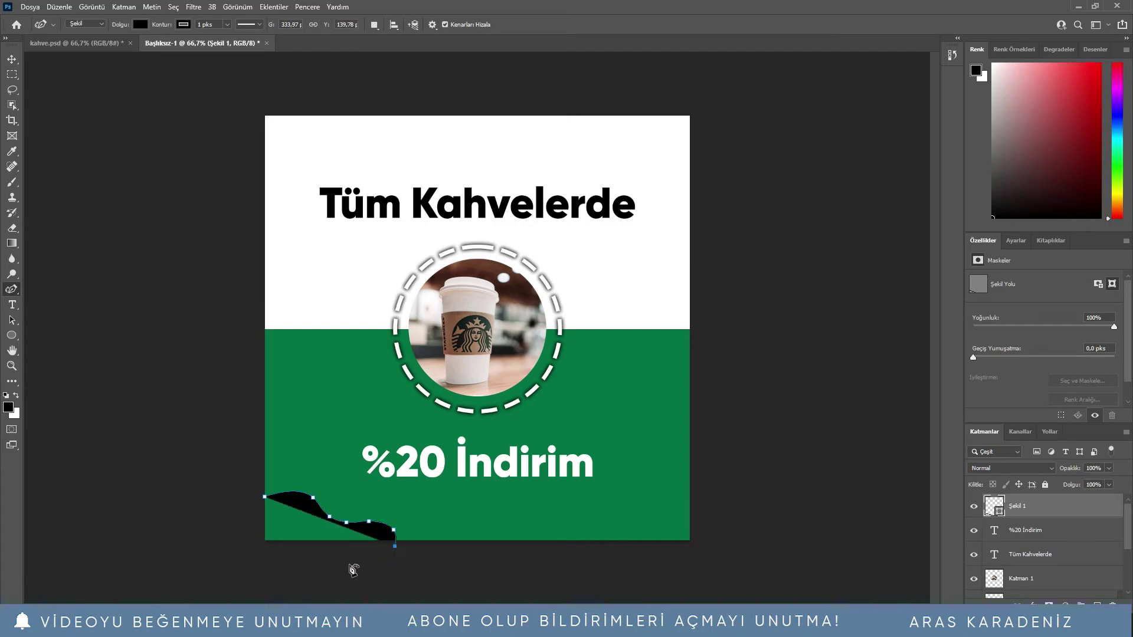
left_click(261, 550)
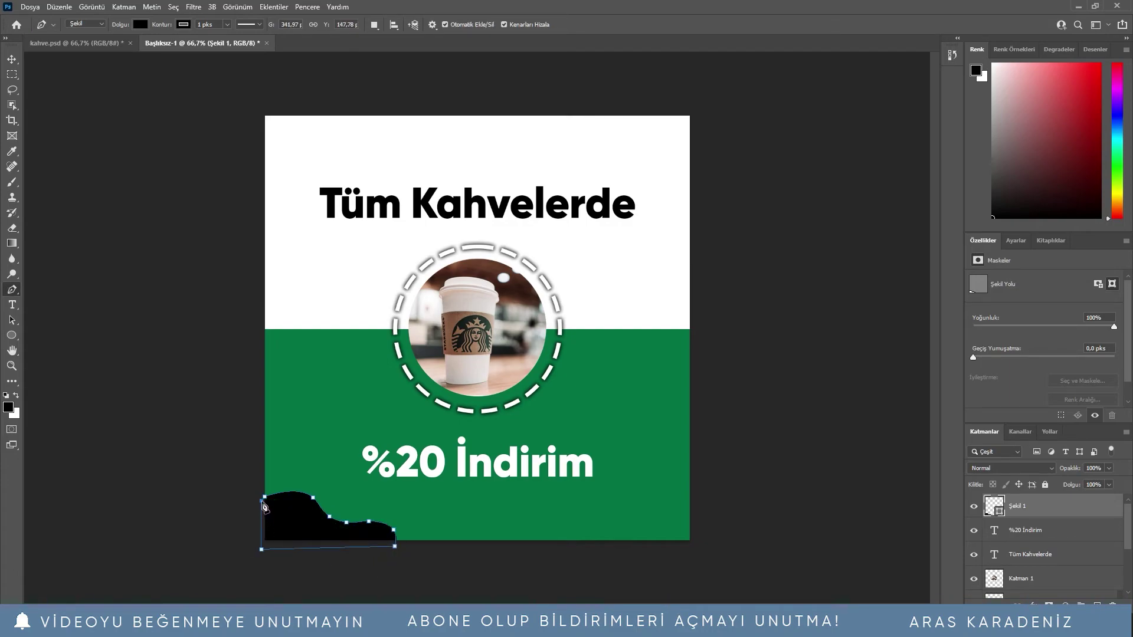
key("v")
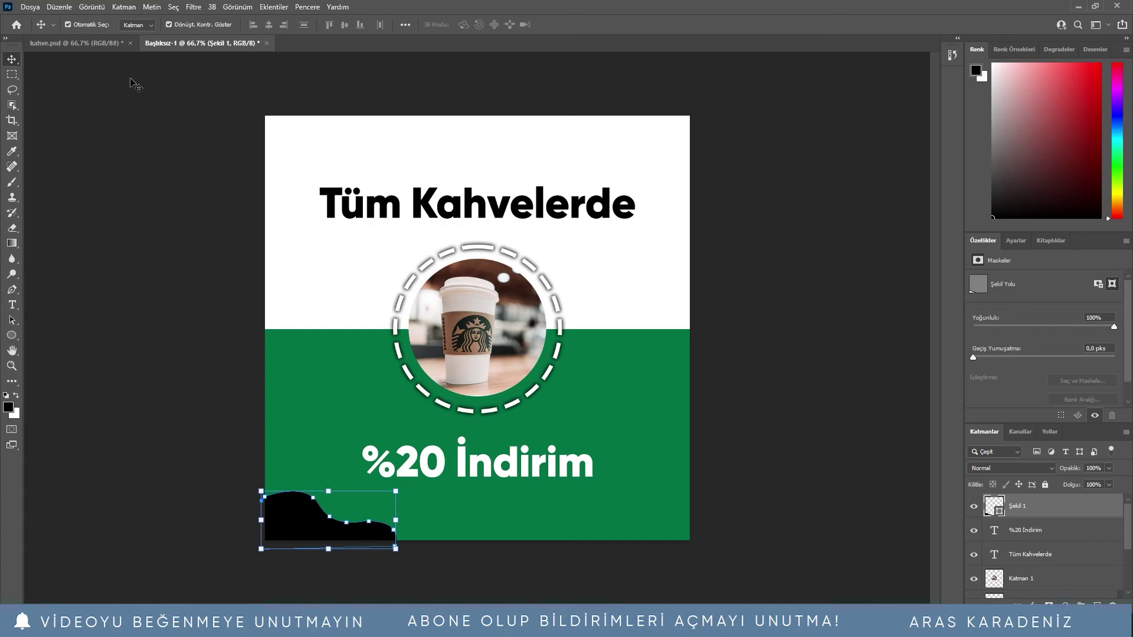
Give the blob a white fill and no stroke
key("u")
left_click(139, 24)
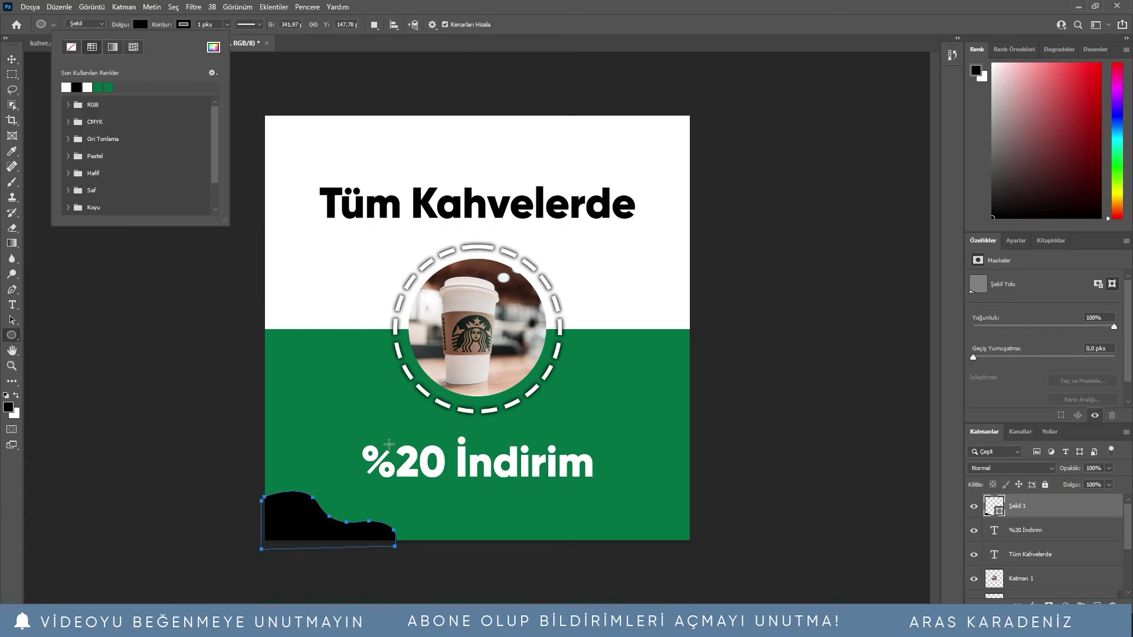
left_click(65, 88)
key("Return")
left_click(183, 24)
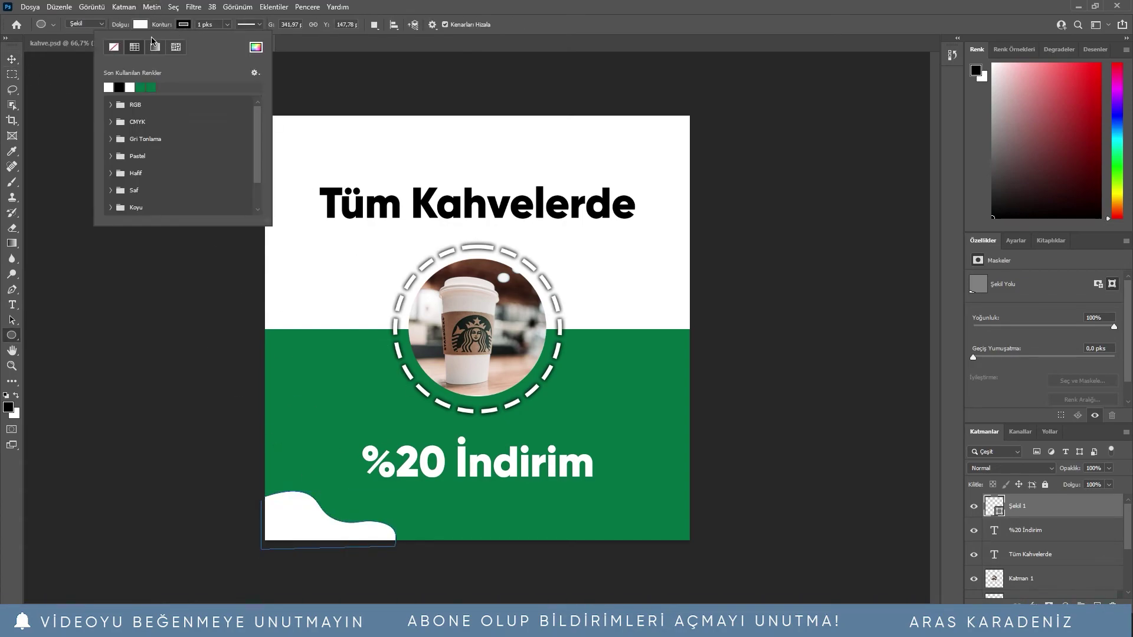
left_click(114, 47)
key("Return")
key("v")
left_click(330, 552)
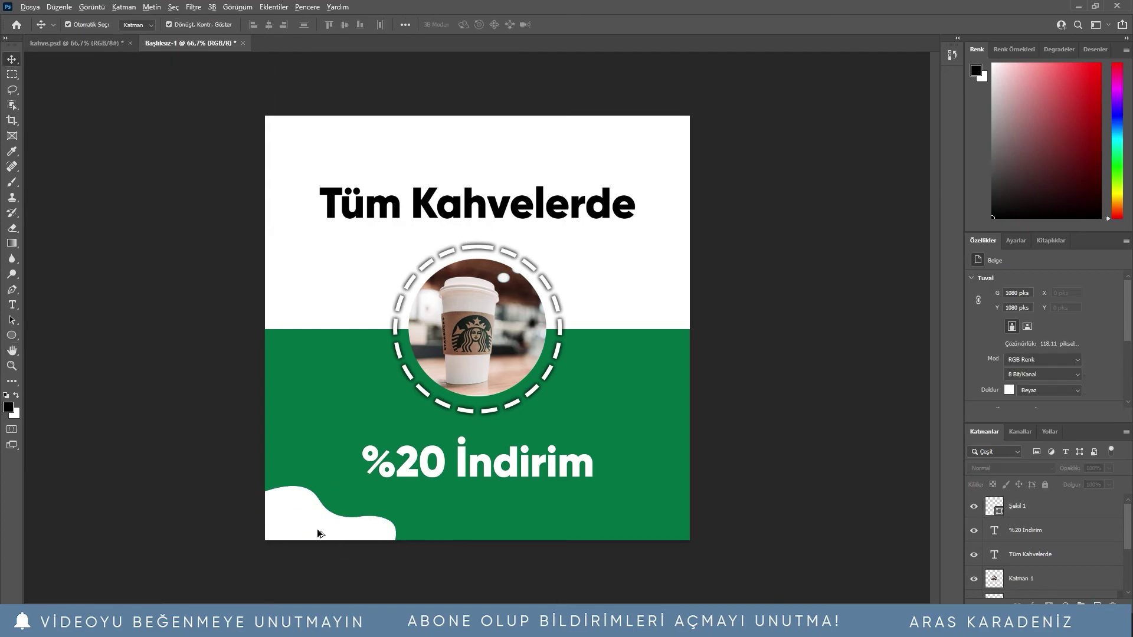
Alt-drag a copy of the white blob and rotate it 180°
left_click_drag(297, 531, 520, 183)
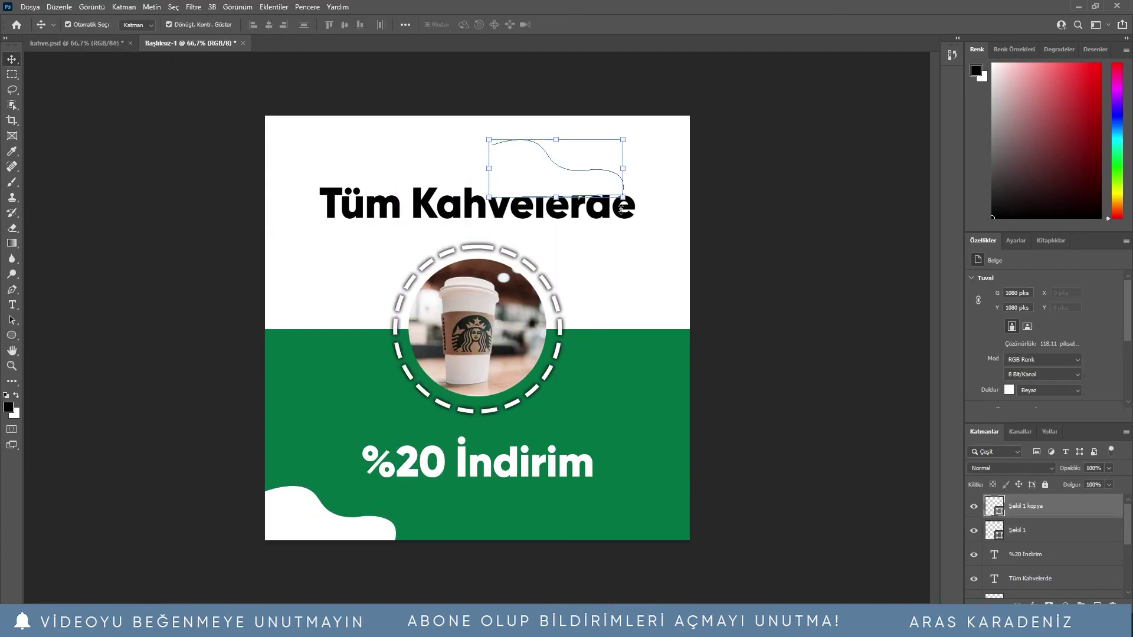
left_click_drag(636, 210, 371, 79)
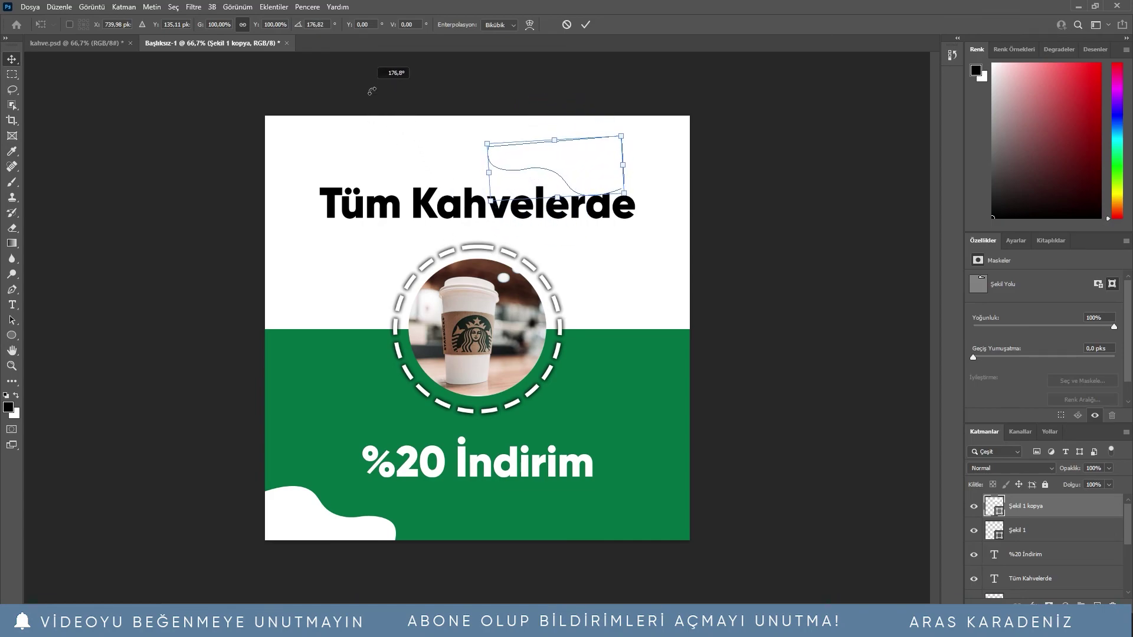
left_click(585, 24)
Fill the copied blob green and move it into the top-right corner
key("u")
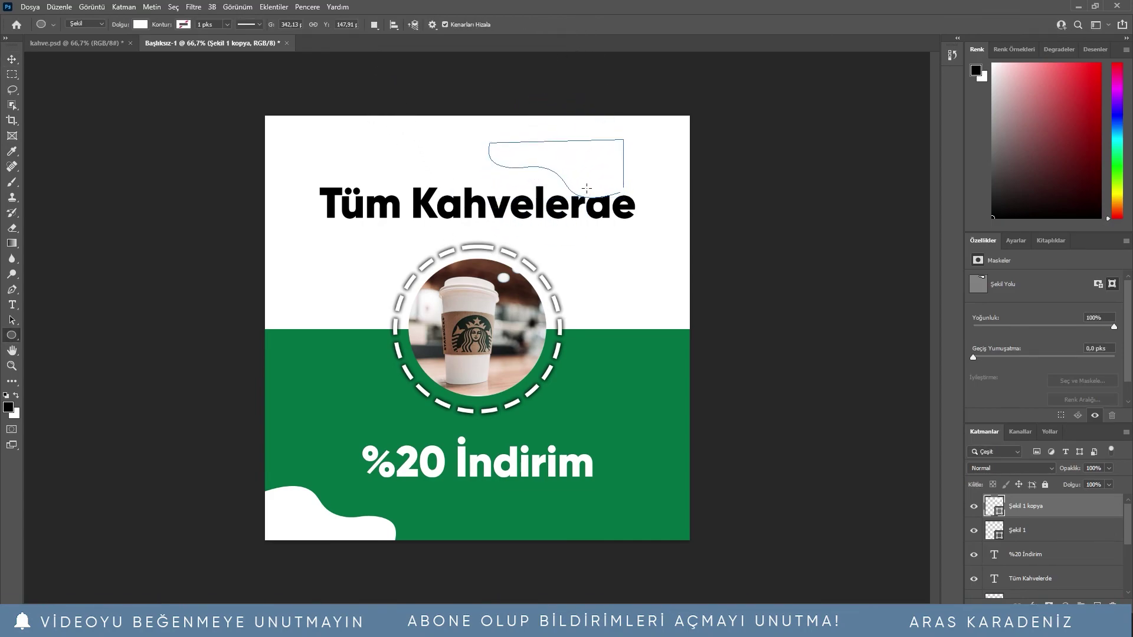
left_click(140, 25)
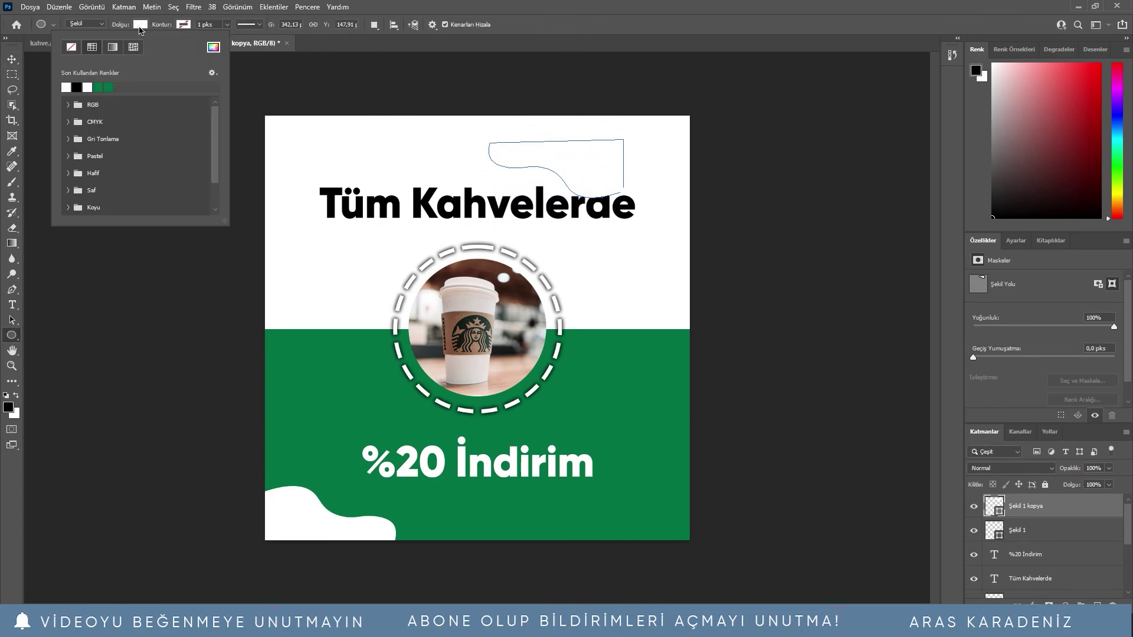
left_click(98, 87)
left_click(11, 75)
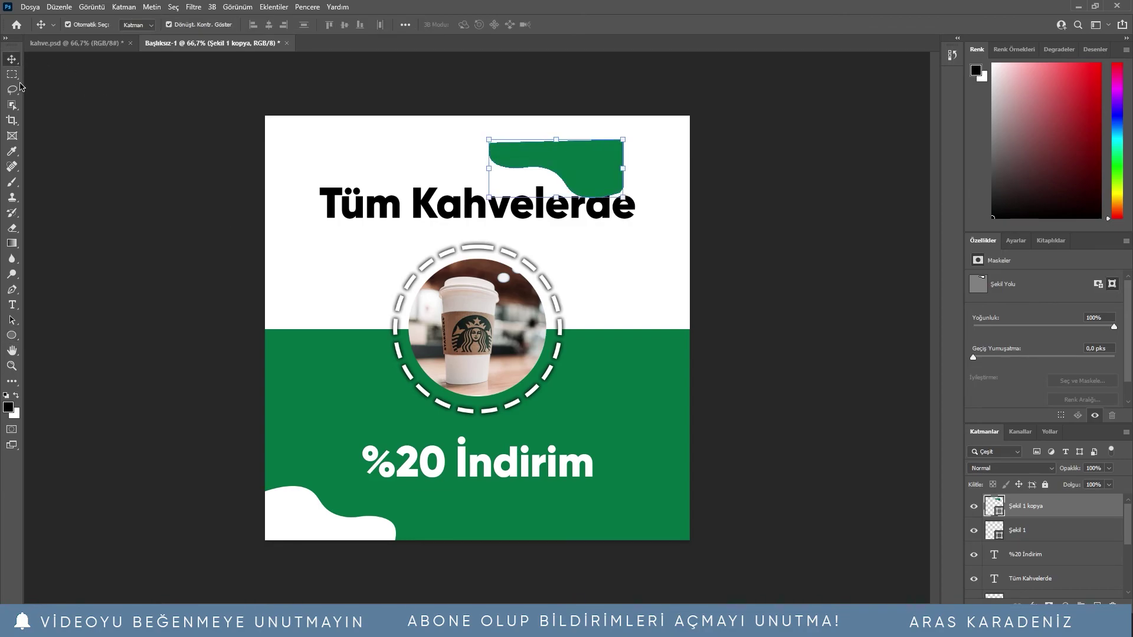
left_click(12, 75)
key("v")
left_click_drag(594, 165, 674, 136)
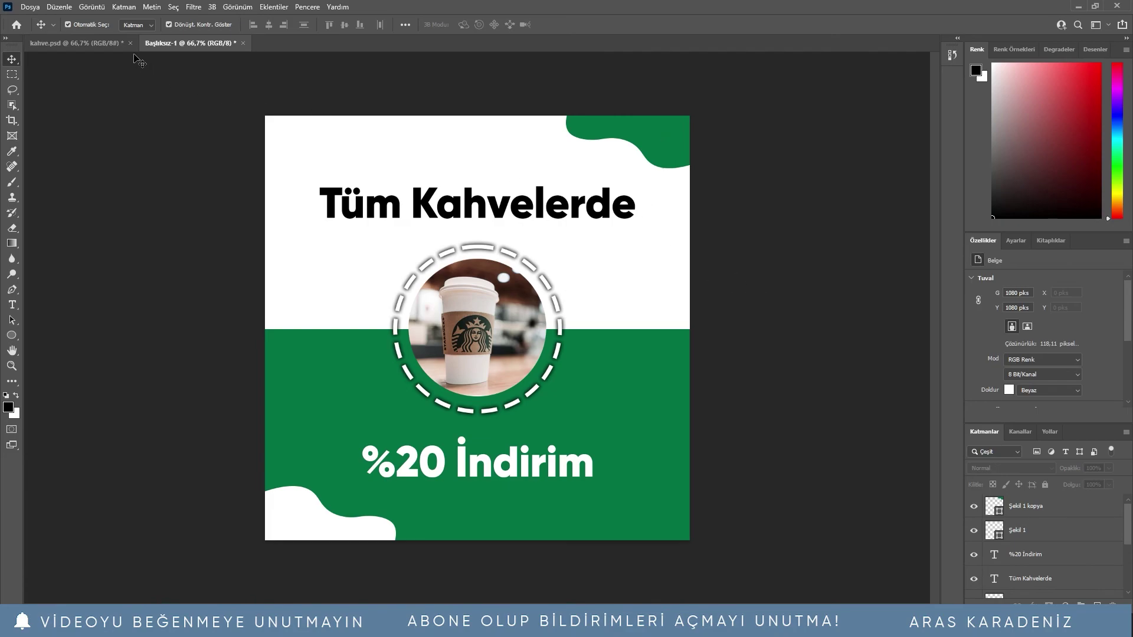
Drop logo.png onto the bottom-right of the green area and deselect it
left_click_drag(134, 97, 650, 510)
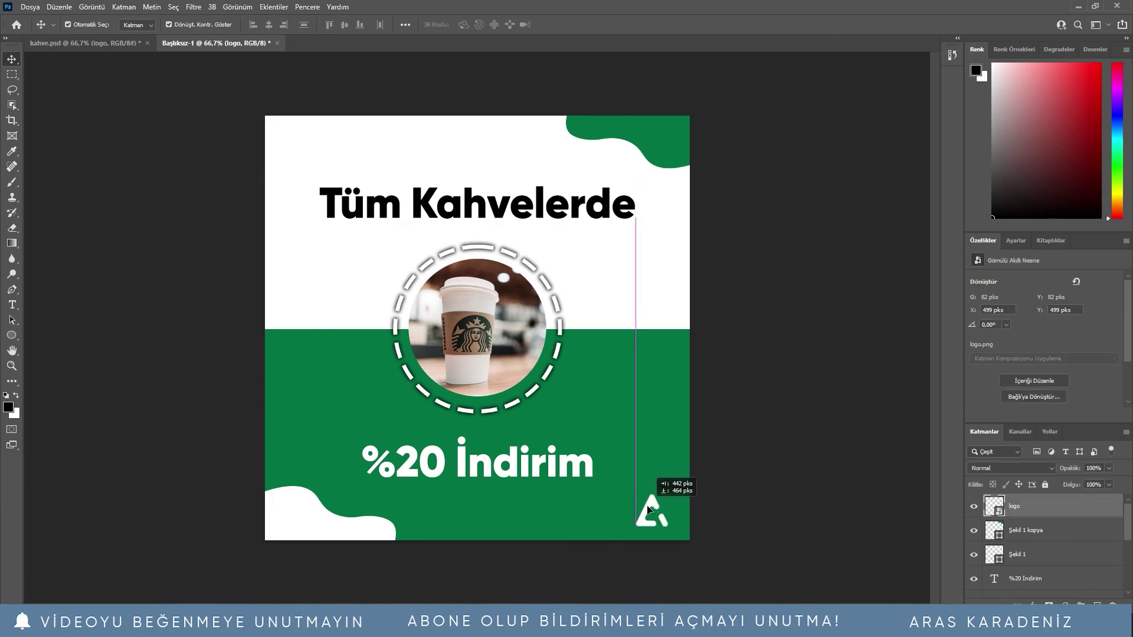
left_click(790, 443)
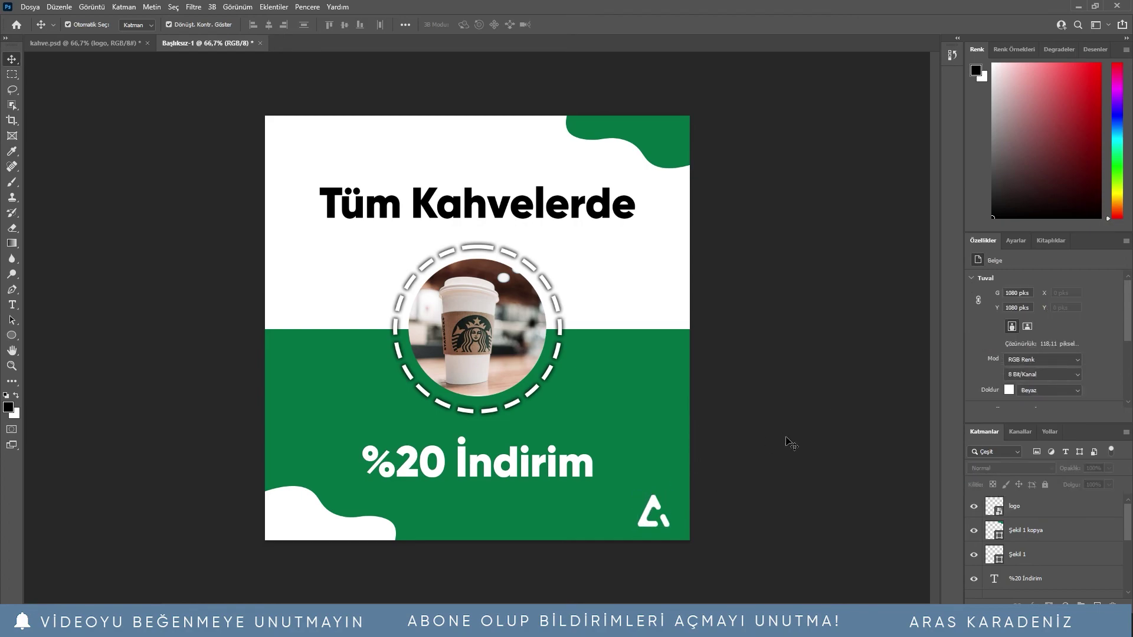